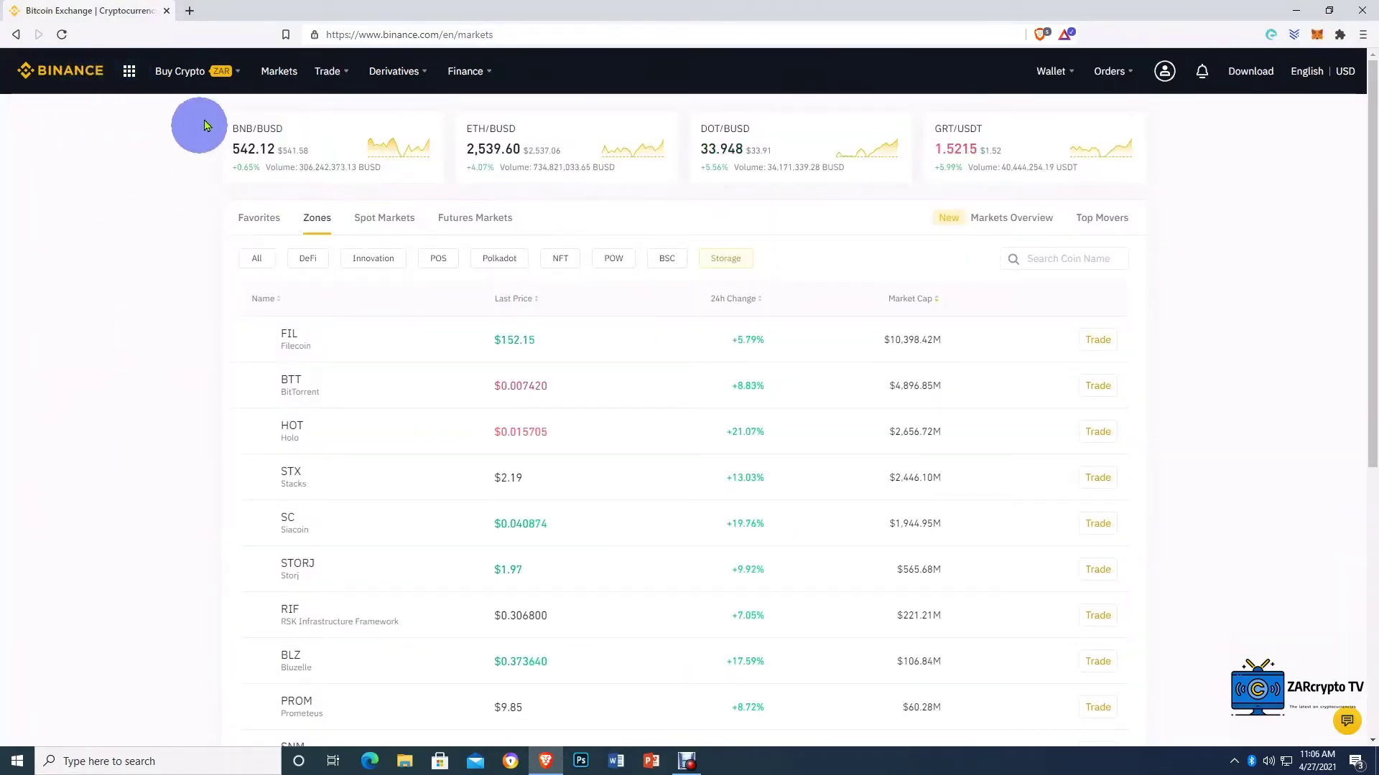
# - Open the Convert portal and choose XRP as the coin to convert from
pyautogui.moveTo(320, 68)
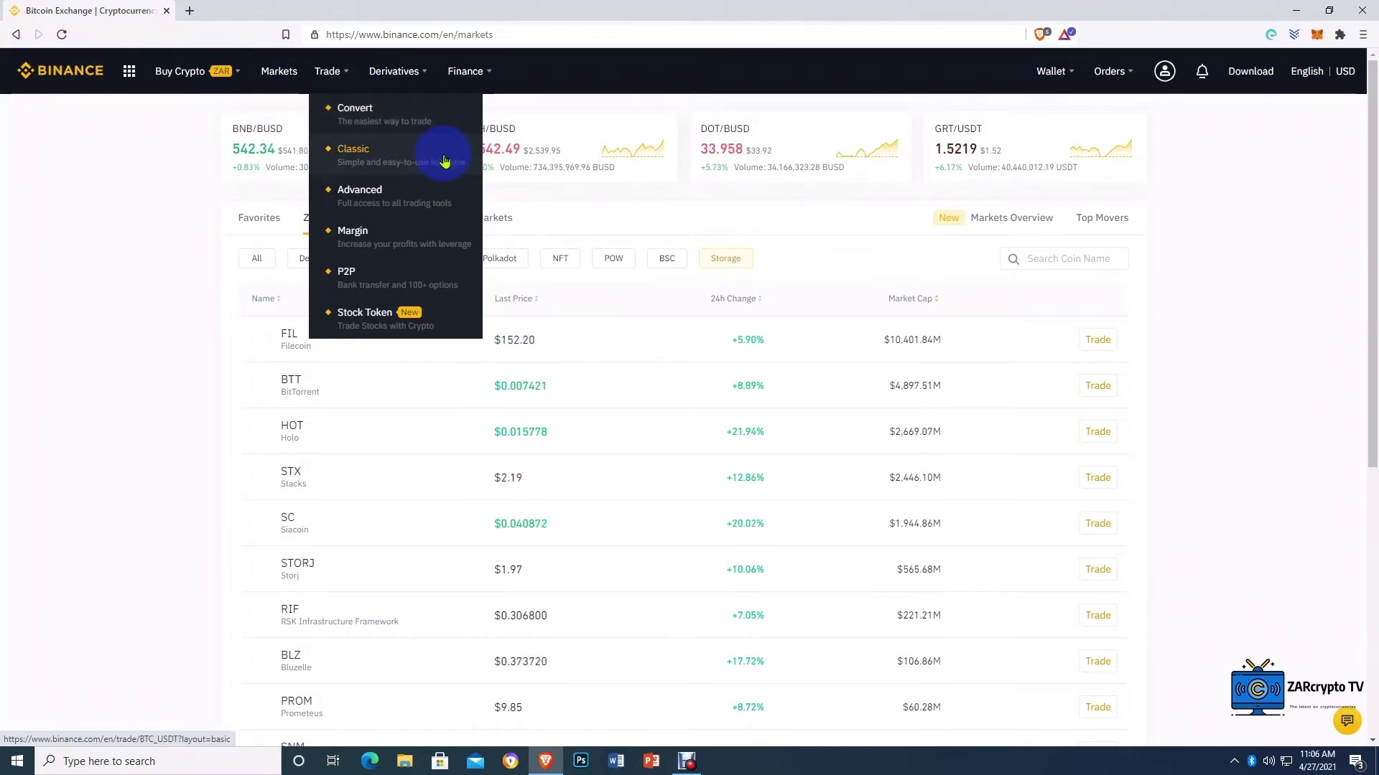
pyautogui.click(417, 122)
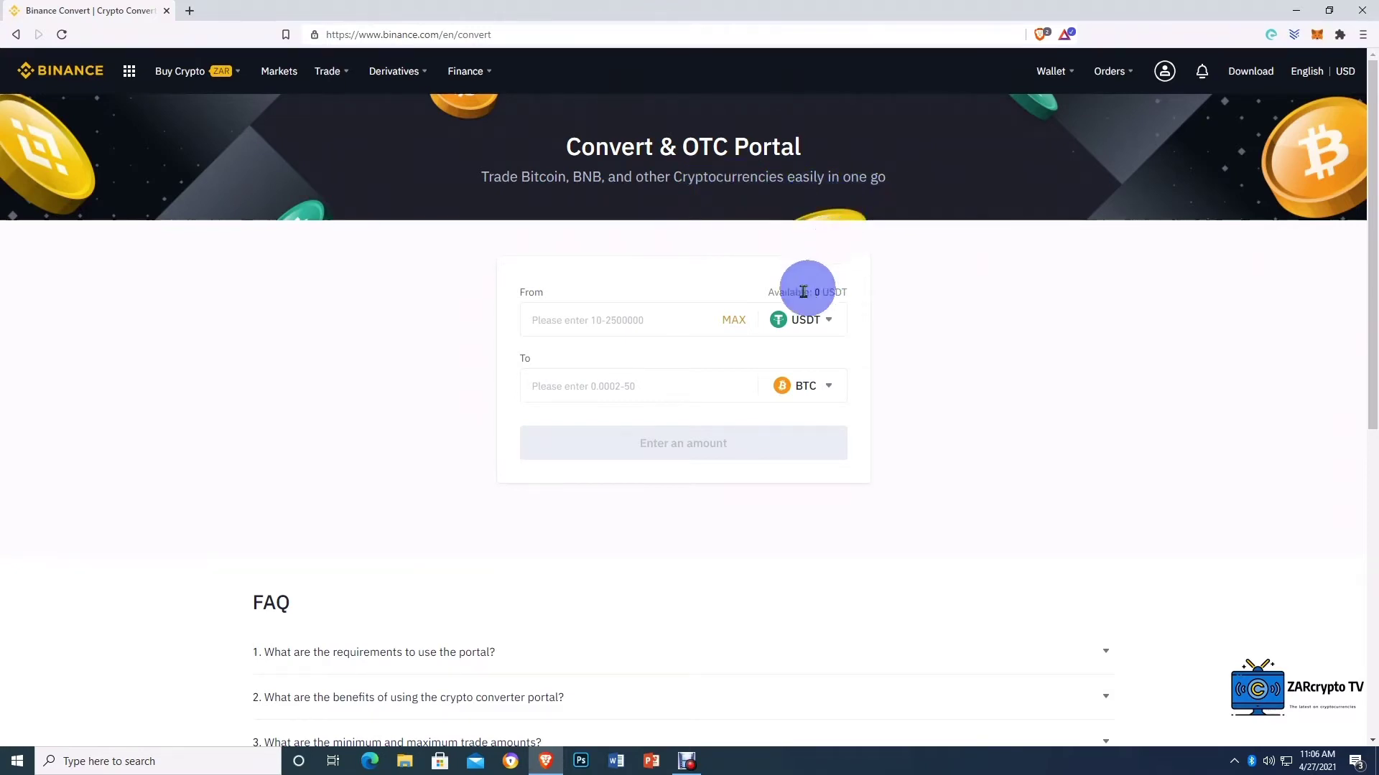
pyautogui.click(559, 316)
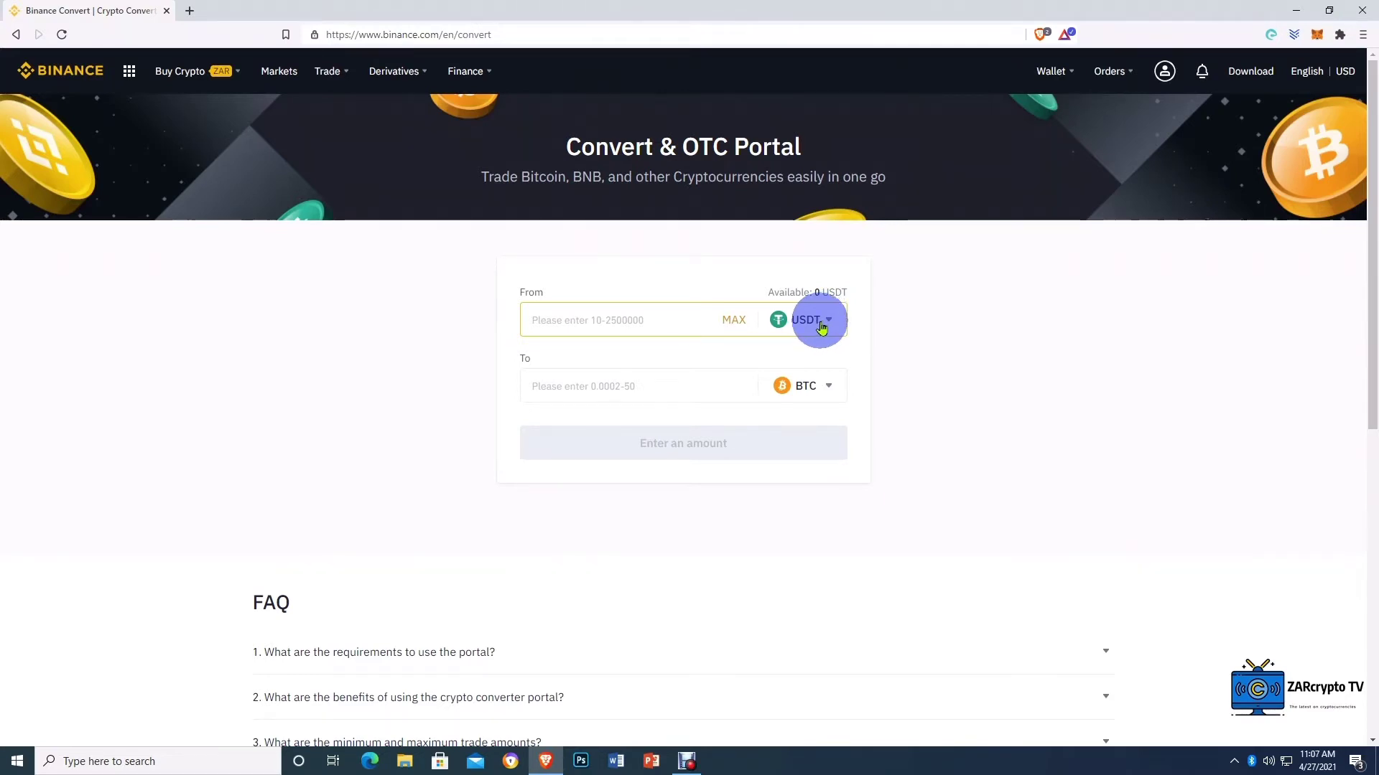
pyautogui.click(821, 327)
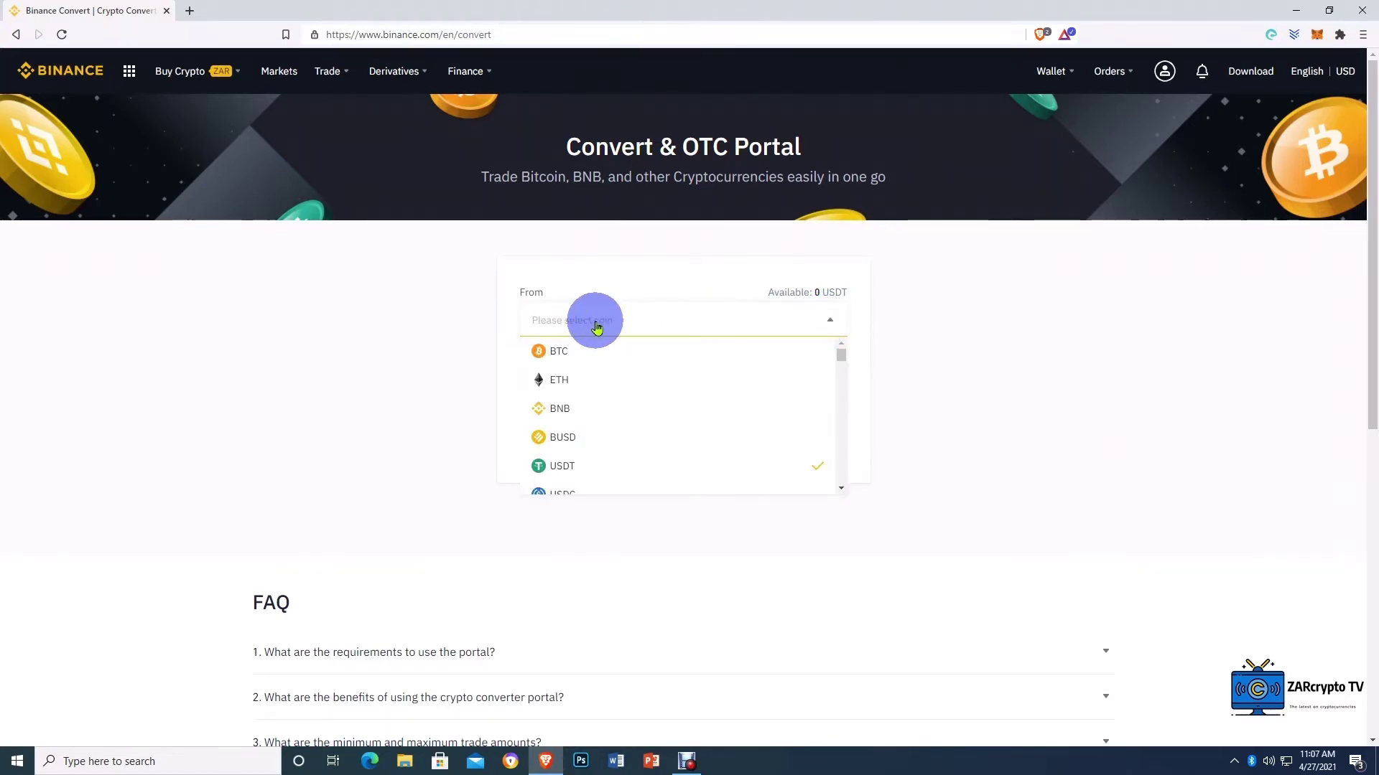
pyautogui.write('xrp')
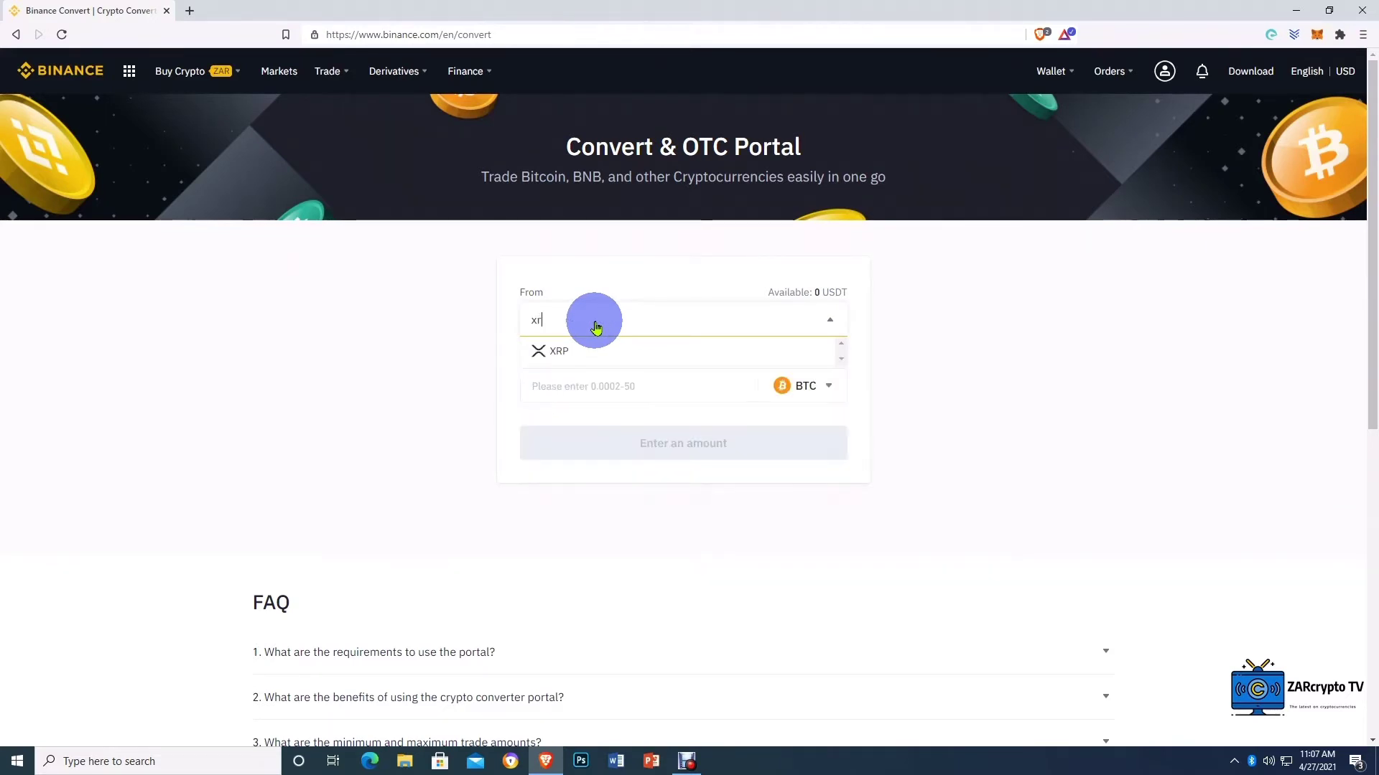
pyautogui.click(602, 352)
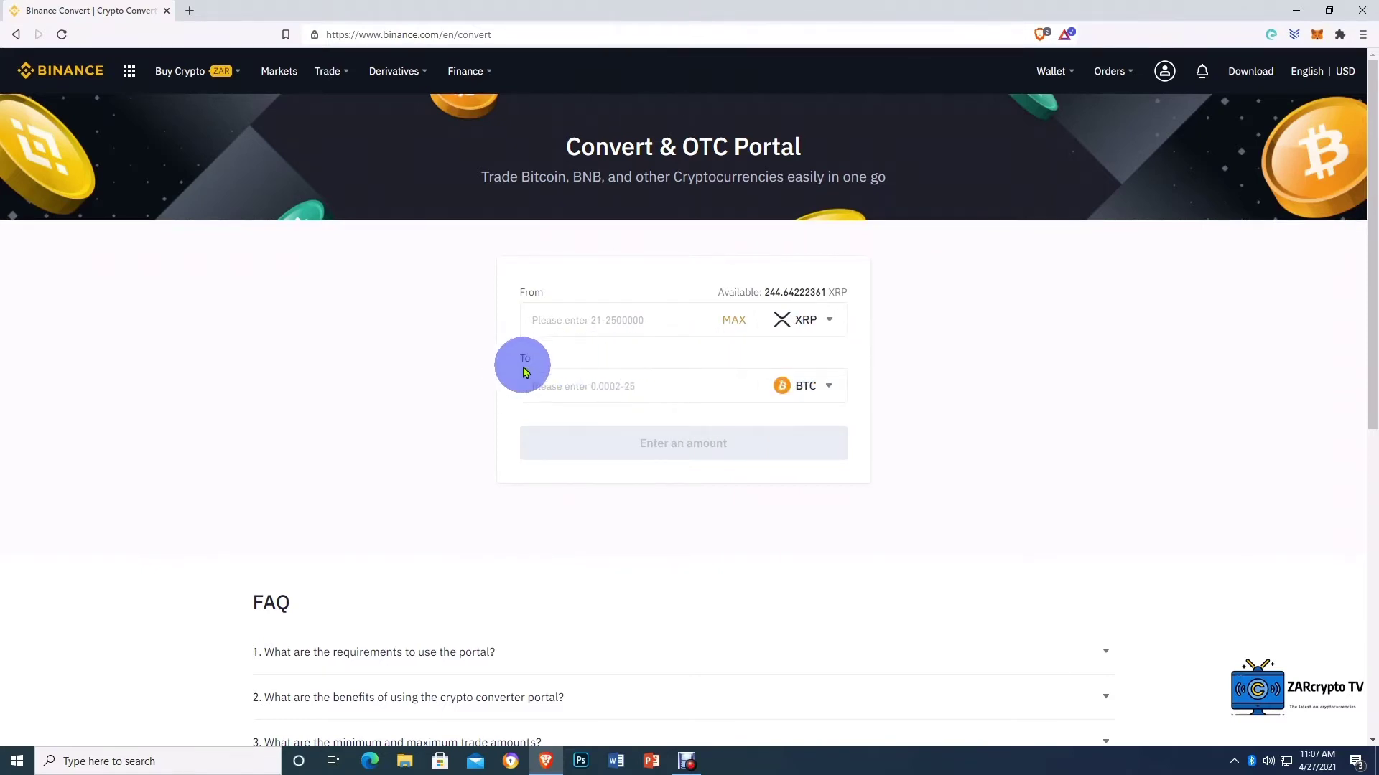
# - Choose USDC as the coin to receive and set the amount to receive to 50
pyautogui.click(825, 391)
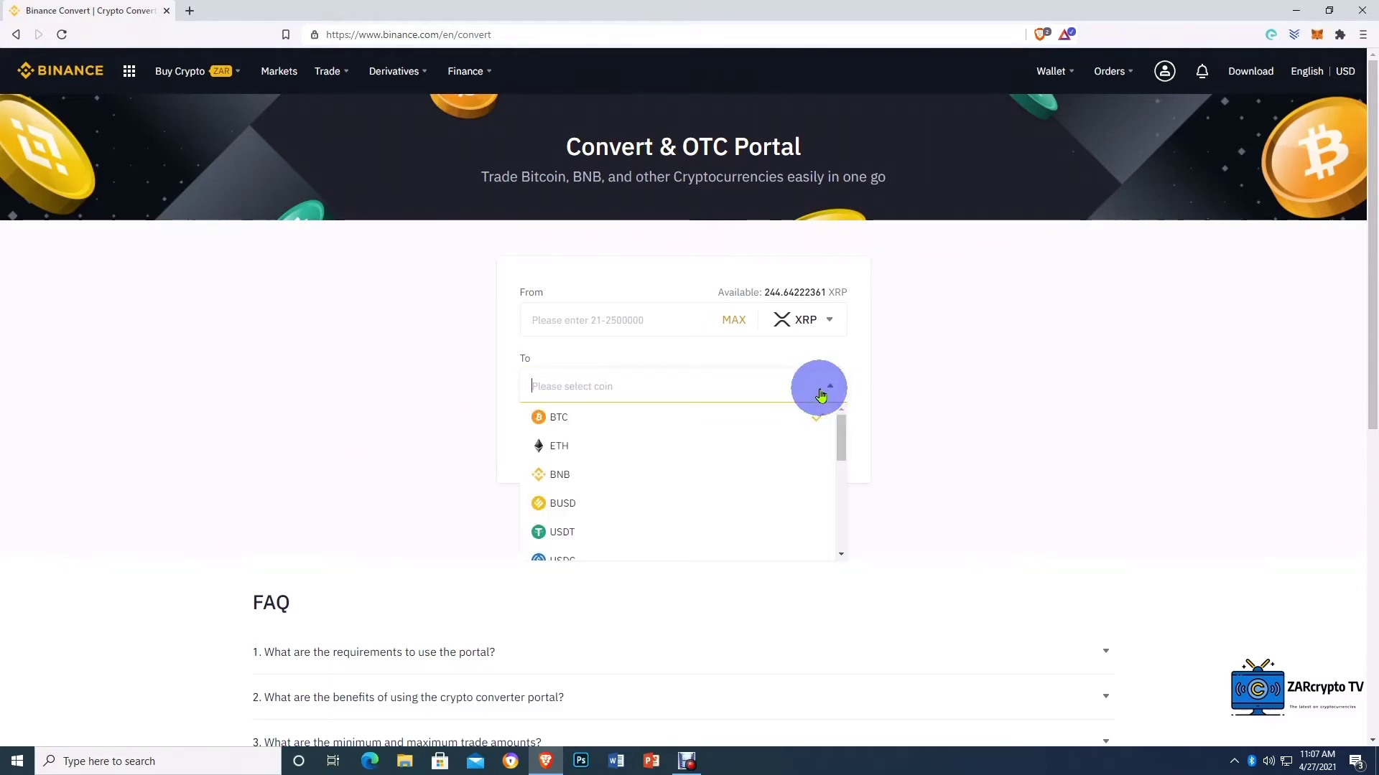
pyautogui.click(634, 561)
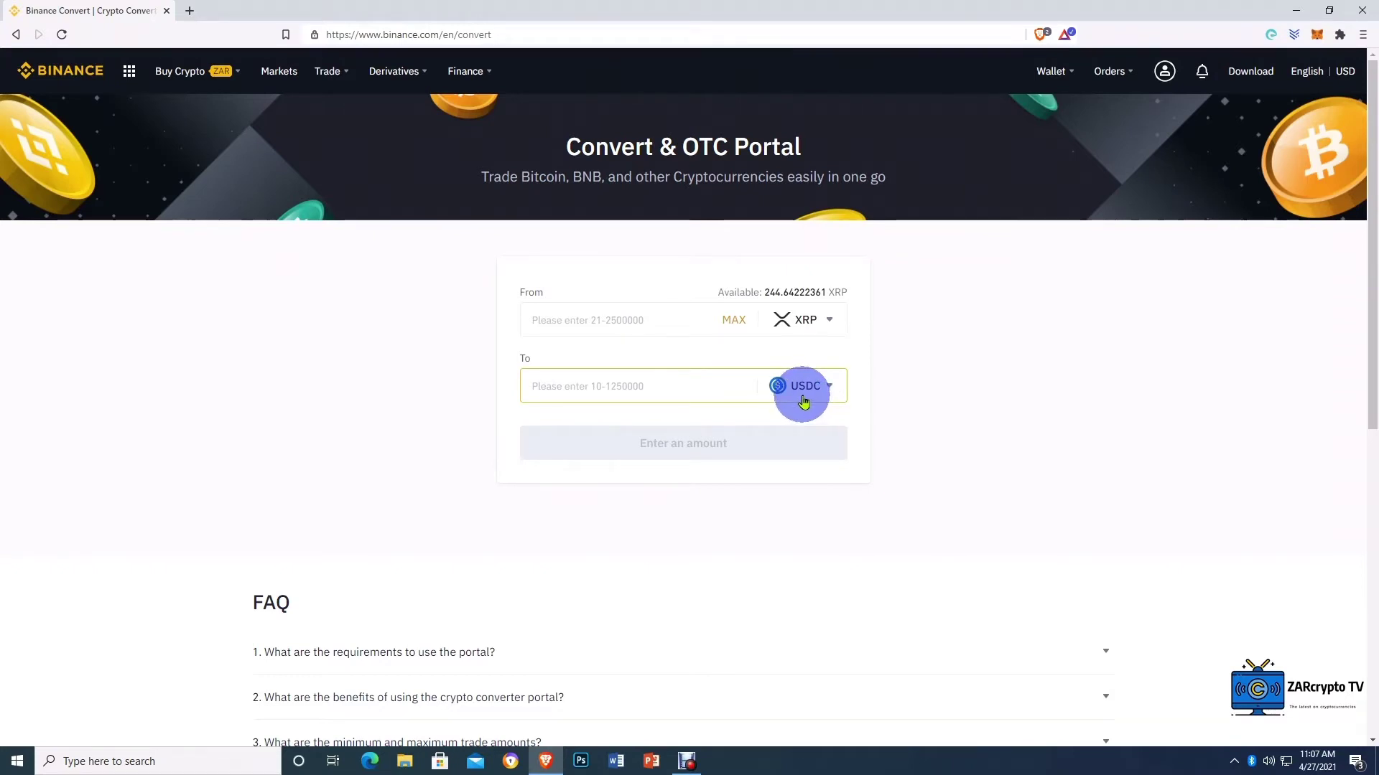
pyautogui.click(634, 382)
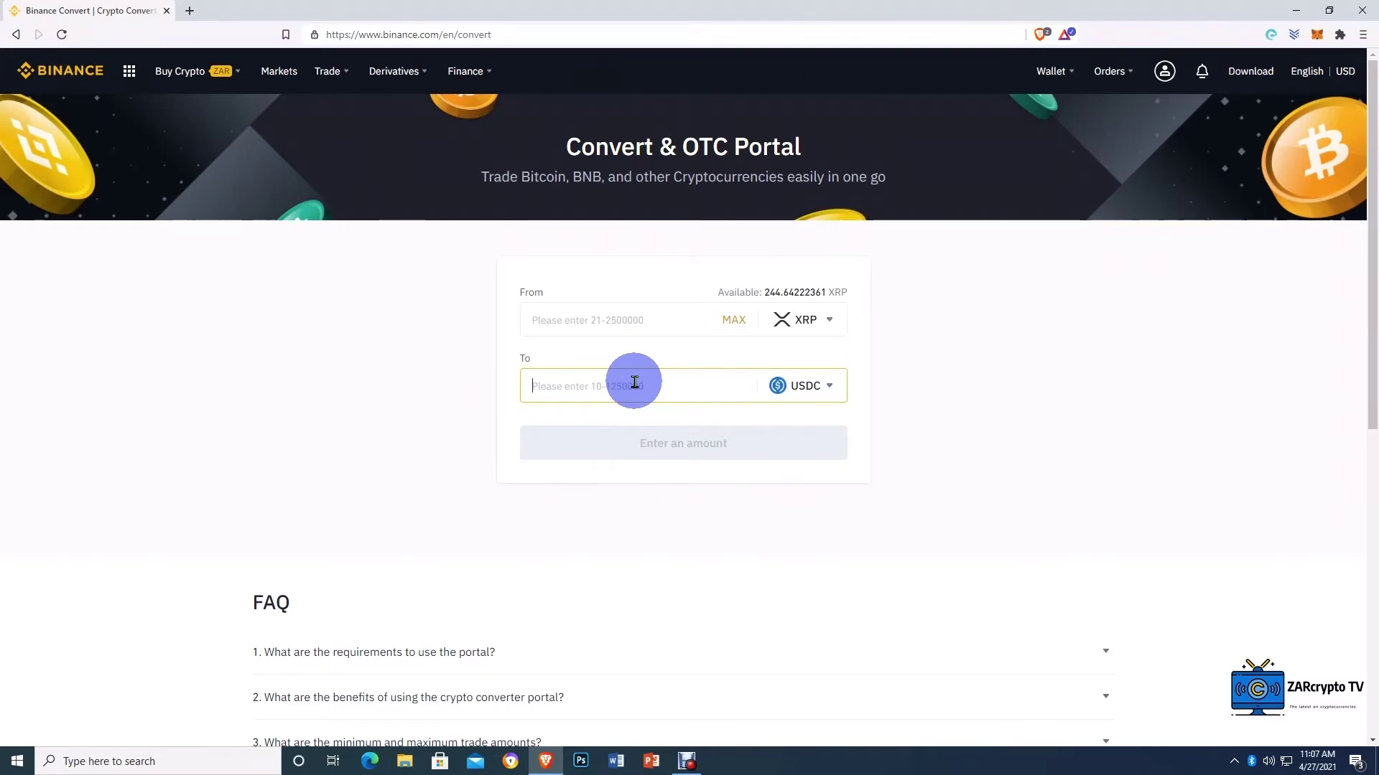
pyautogui.click(635, 324)
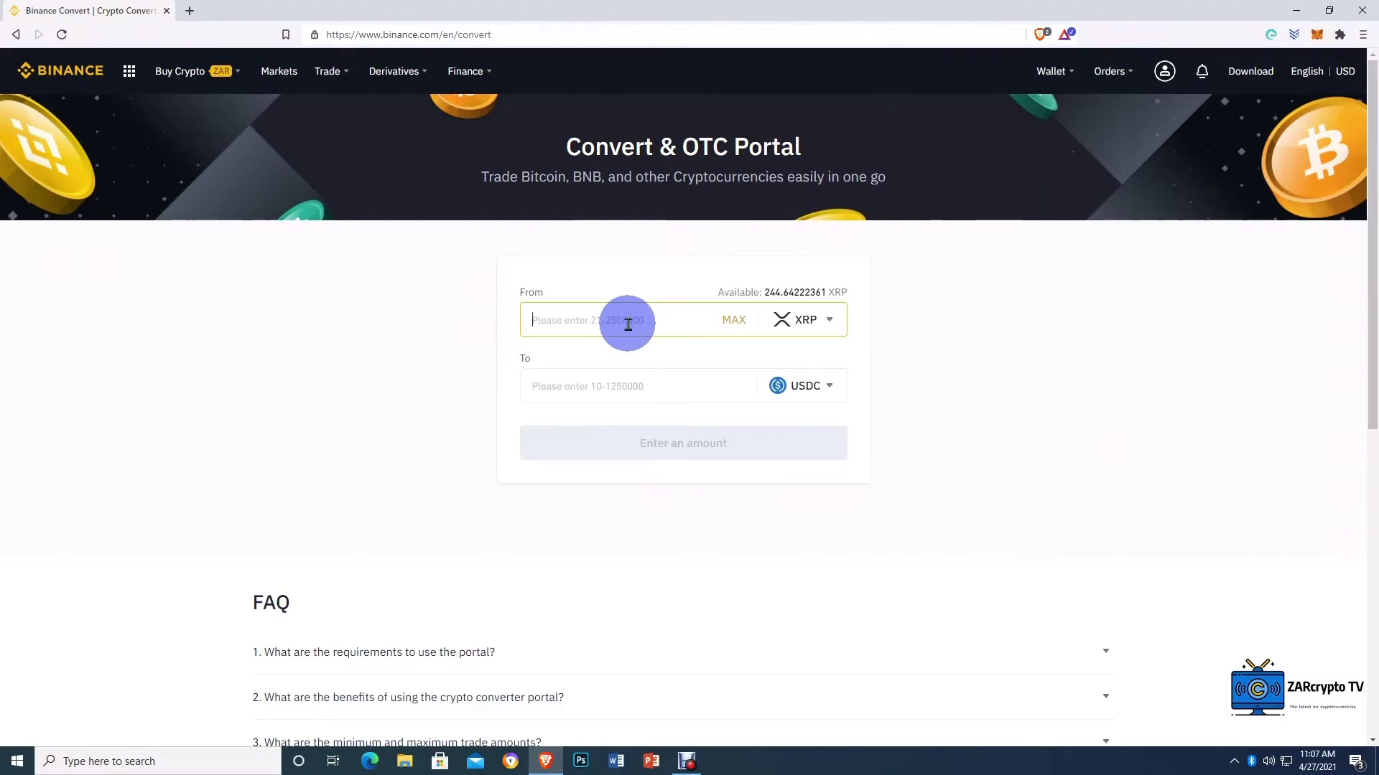
pyautogui.click(613, 393)
pyautogui.click(625, 326)
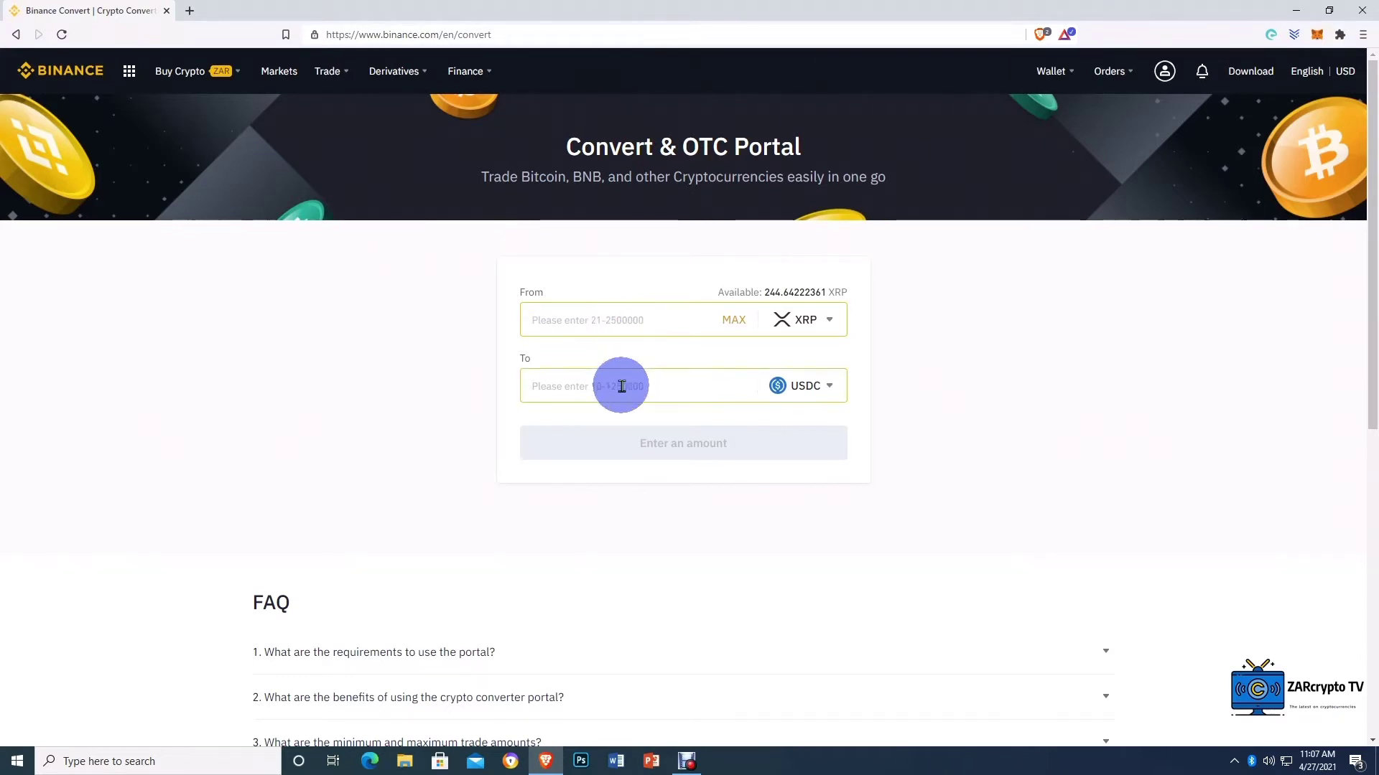
pyautogui.click(622, 386)
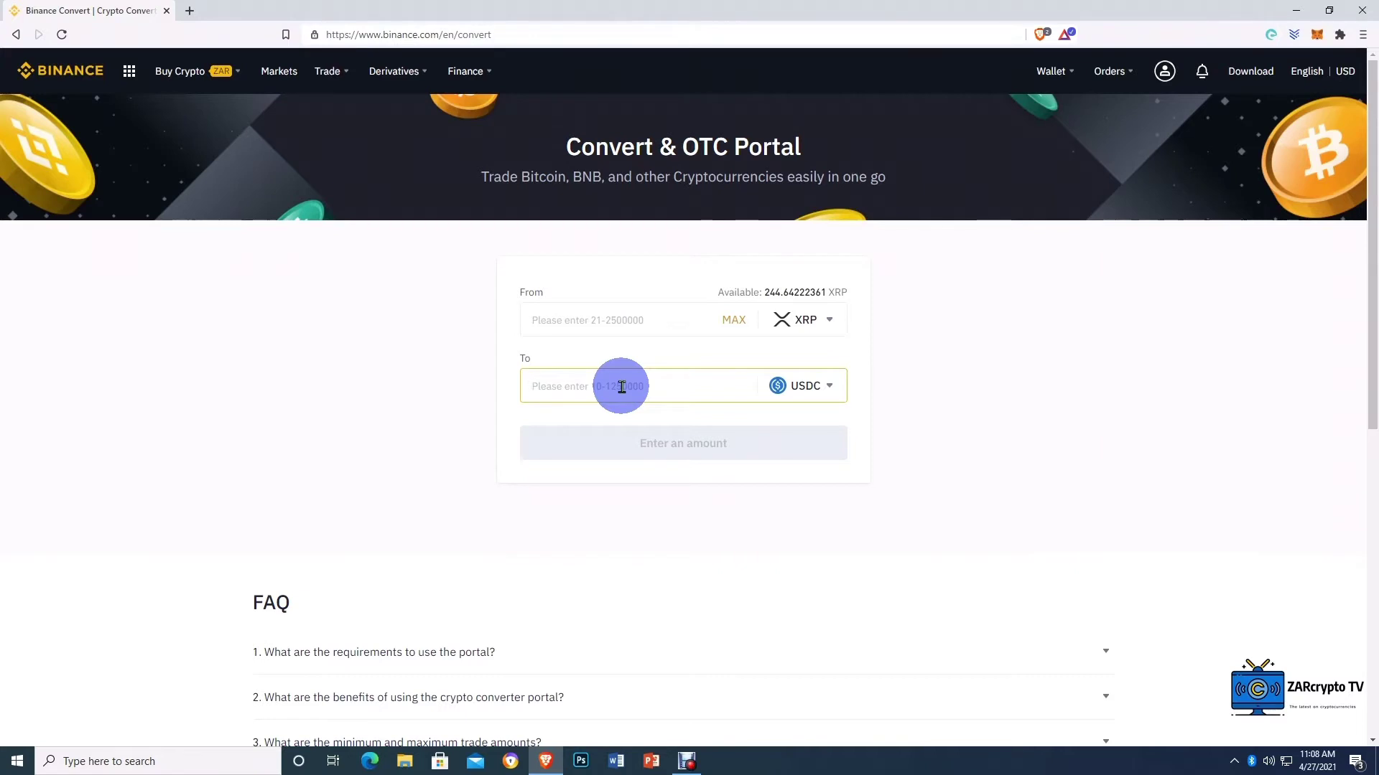
pyautogui.write('50')
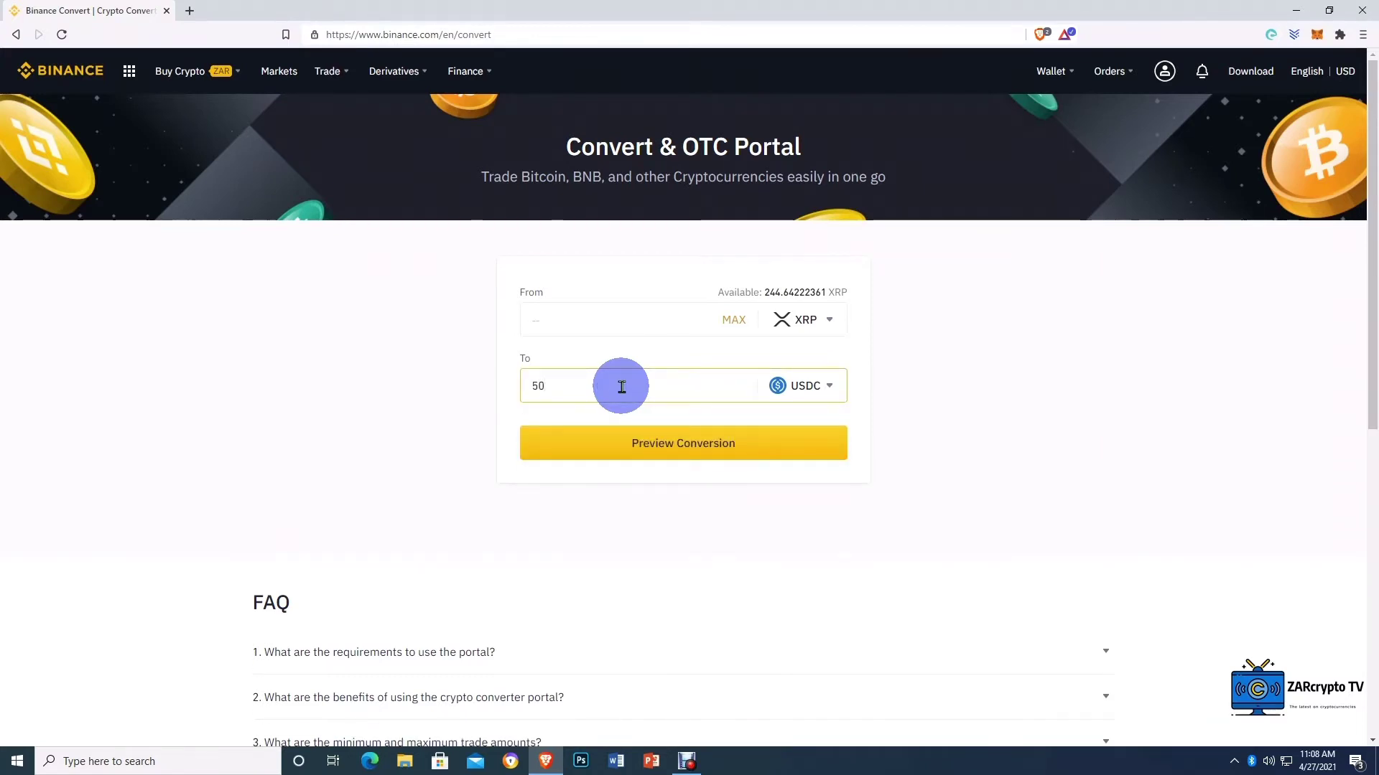
# - Preview the XRP to USDC conversion and carry it out with a refreshed quote
pyautogui.click(724, 447)
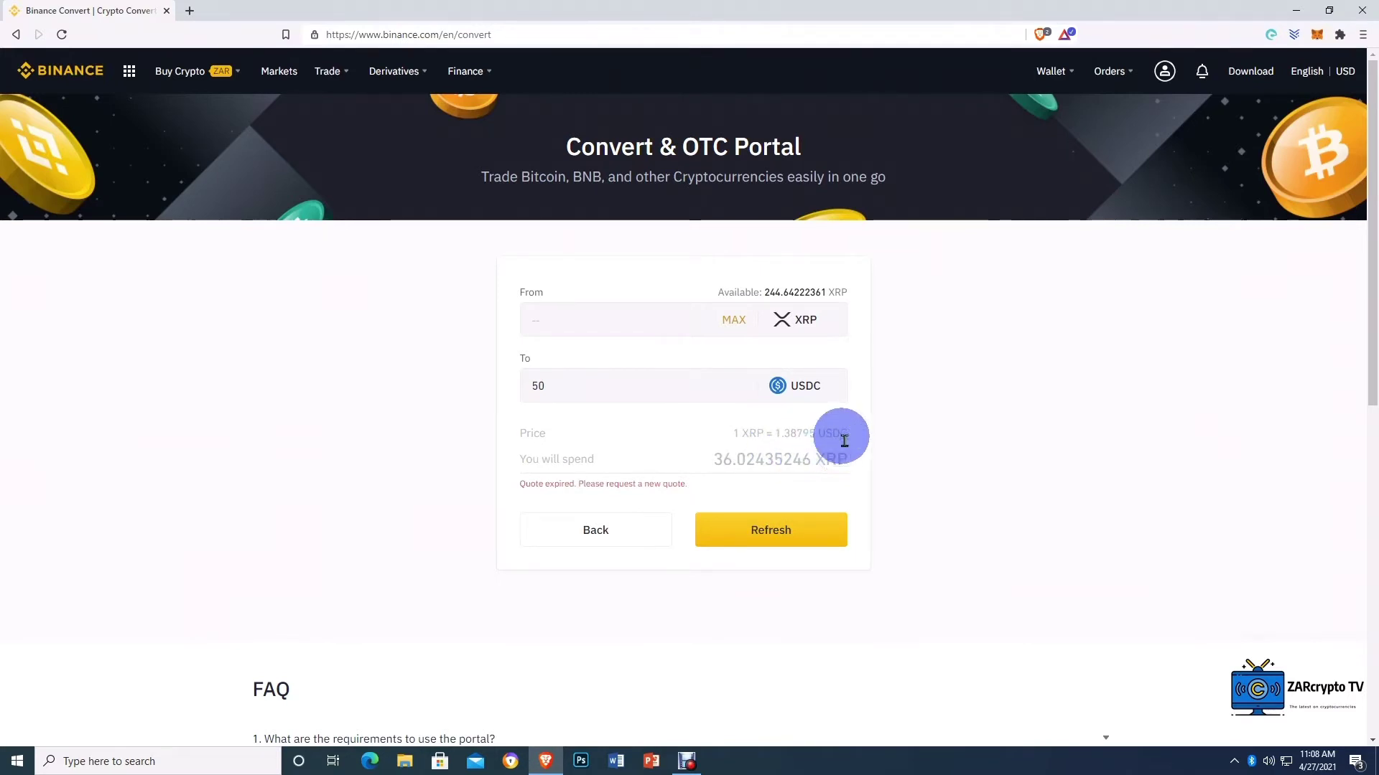
pyautogui.click(763, 534)
pyautogui.click(779, 533)
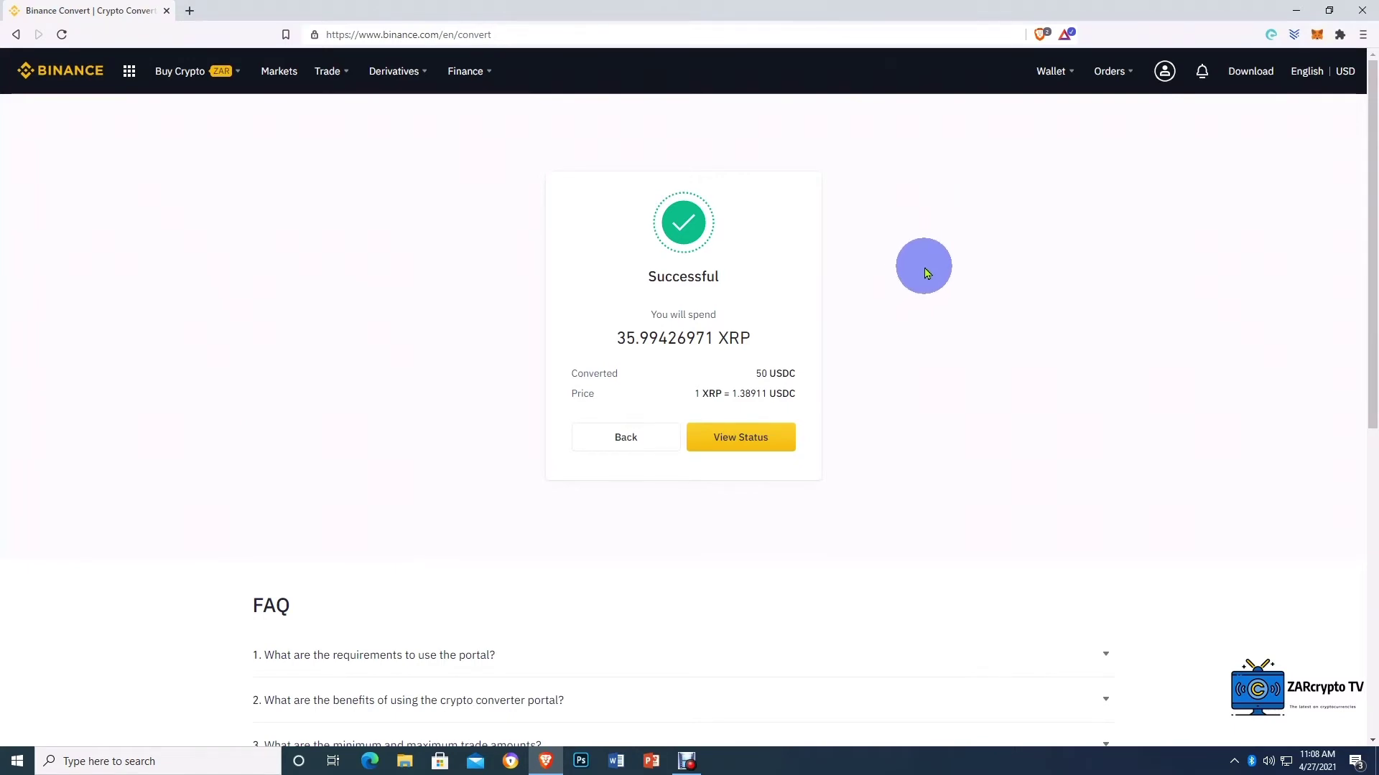
# - Open the Fiat and Spot wallet and stop hiding small balances in the coin list
pyautogui.moveTo(1048, 79)
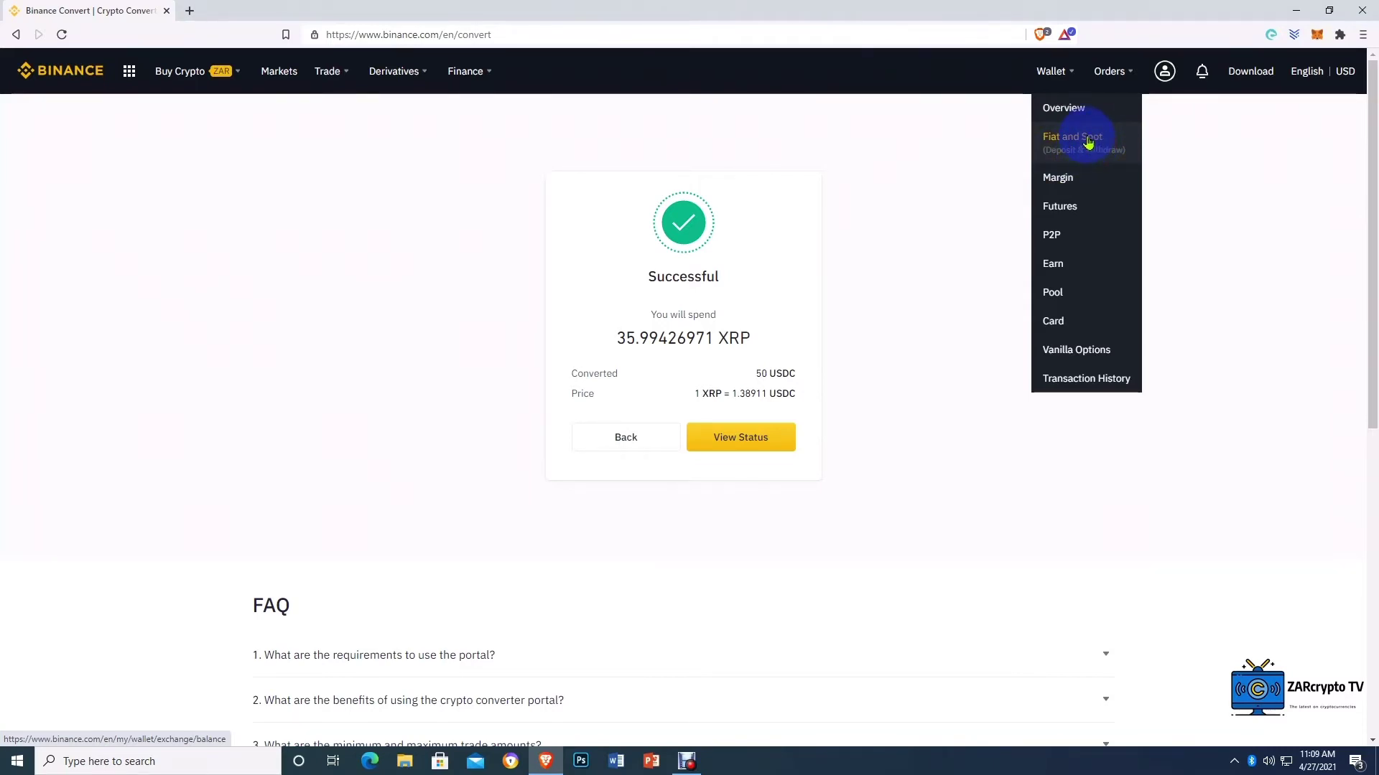
pyautogui.click(1069, 144)
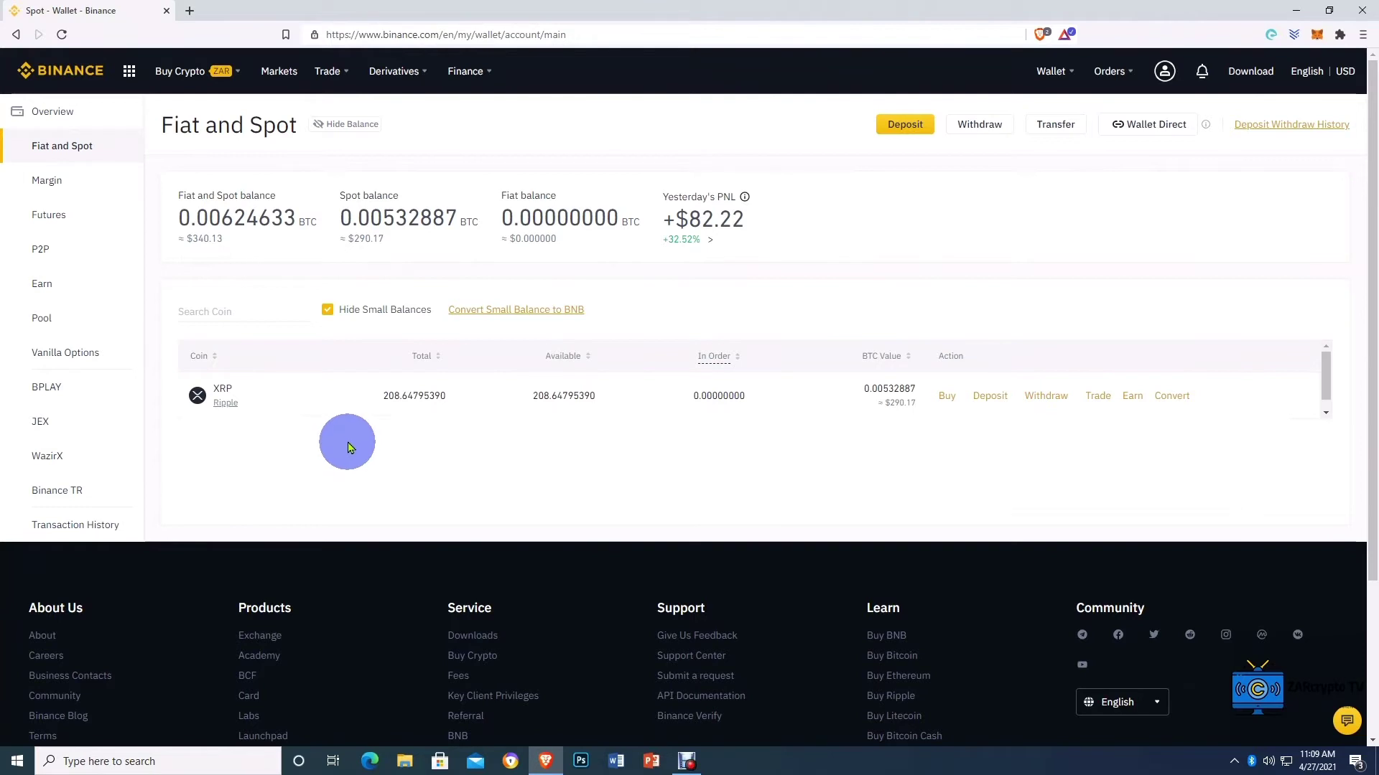
pyautogui.click(330, 316)
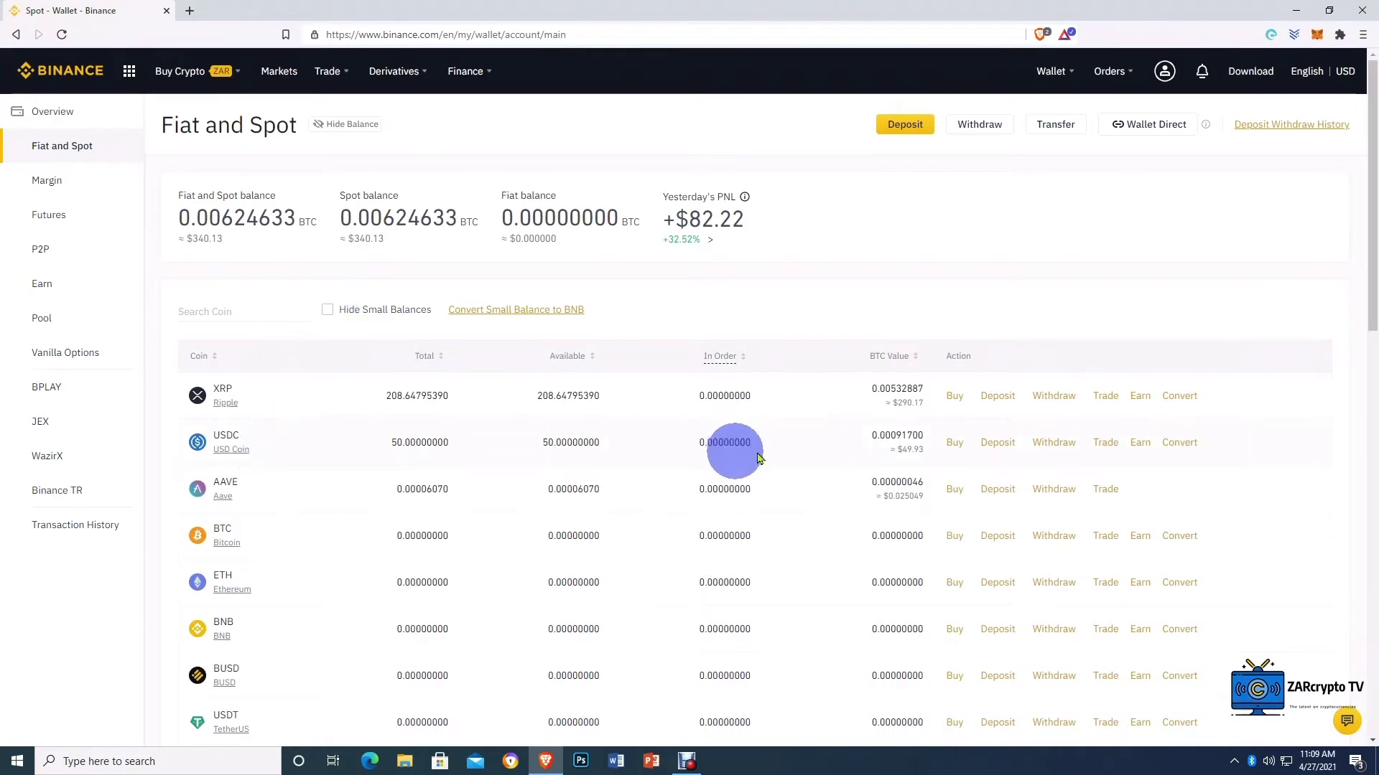
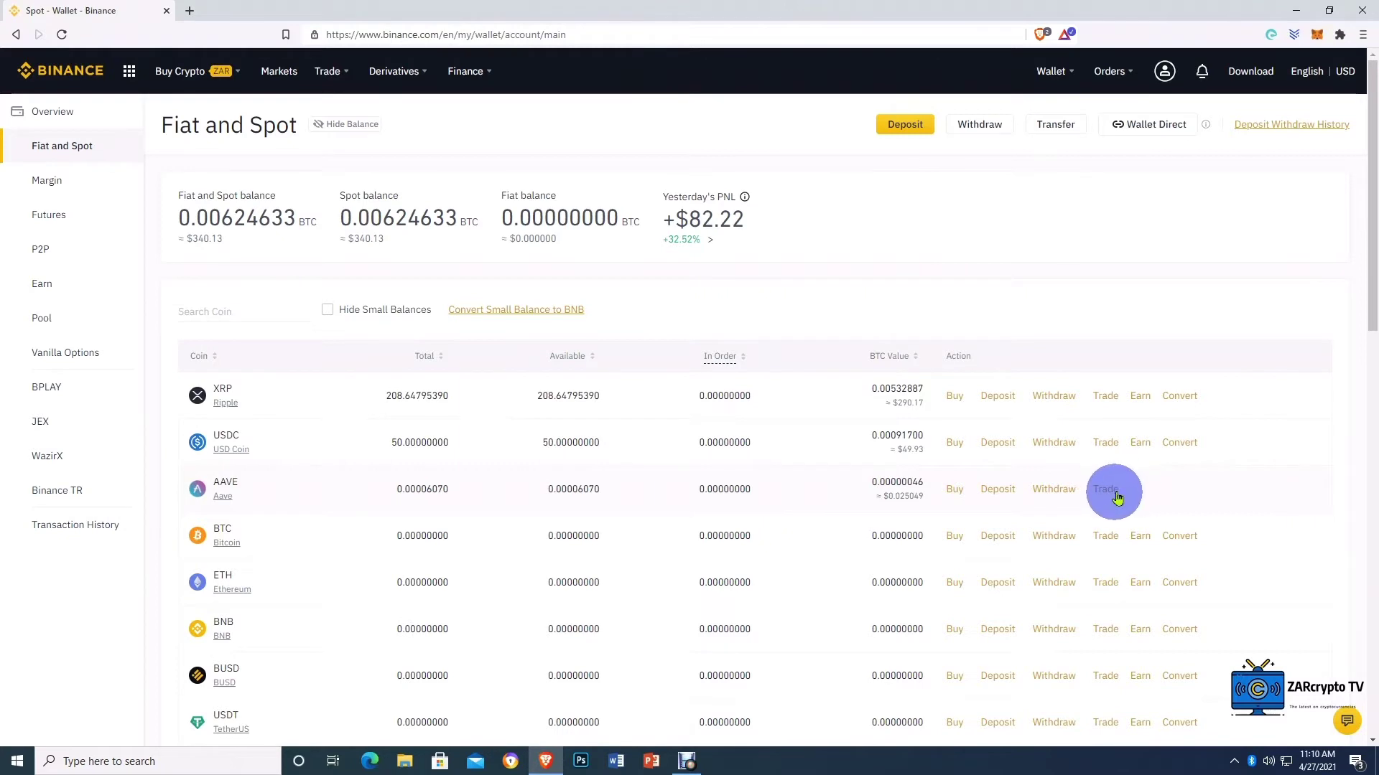
# - Show the trading pairs offered for AAVE in the wallet's coin list
pyautogui.moveTo(347, 87)
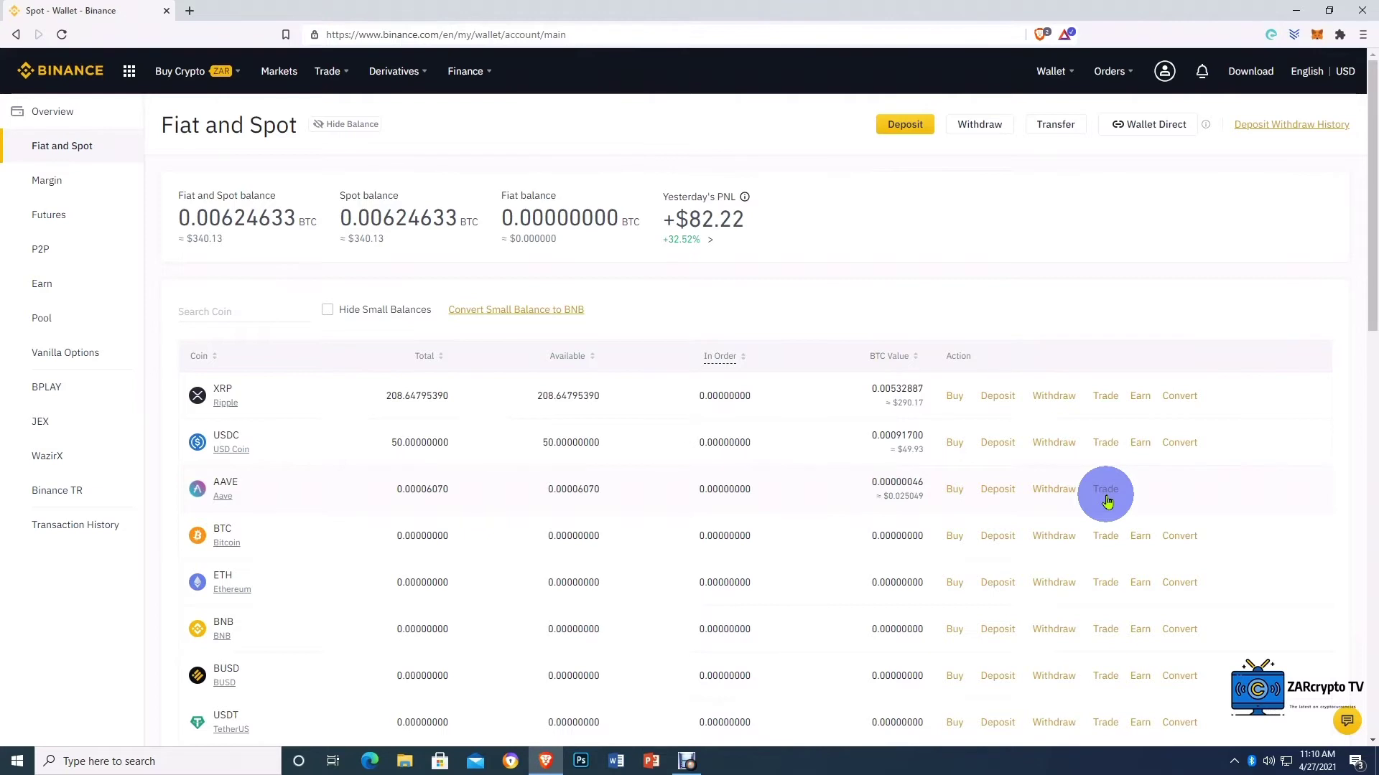
pyautogui.click(1106, 490)
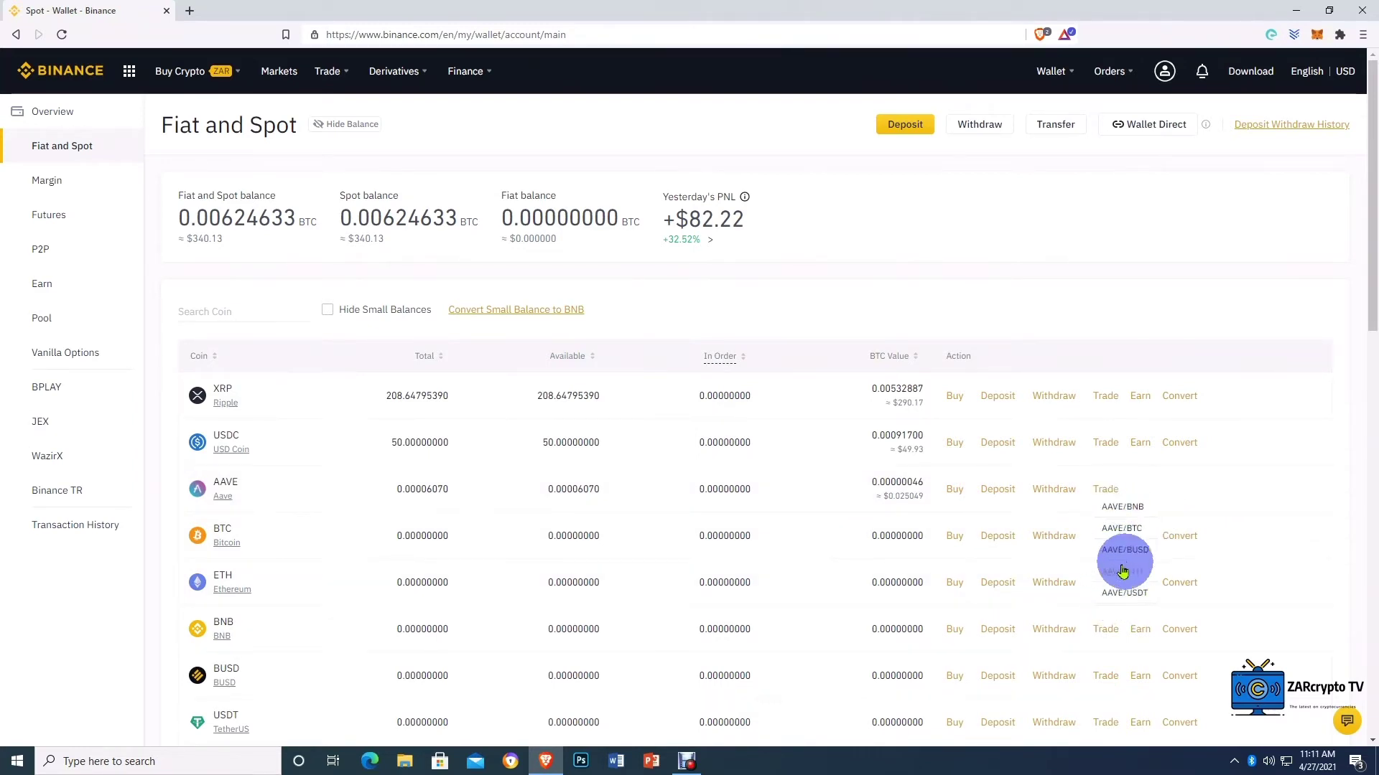
# - Open the conversion form from the wallet's USDC entry and set it to convert from USDC to USDT
pyautogui.click(1186, 443)
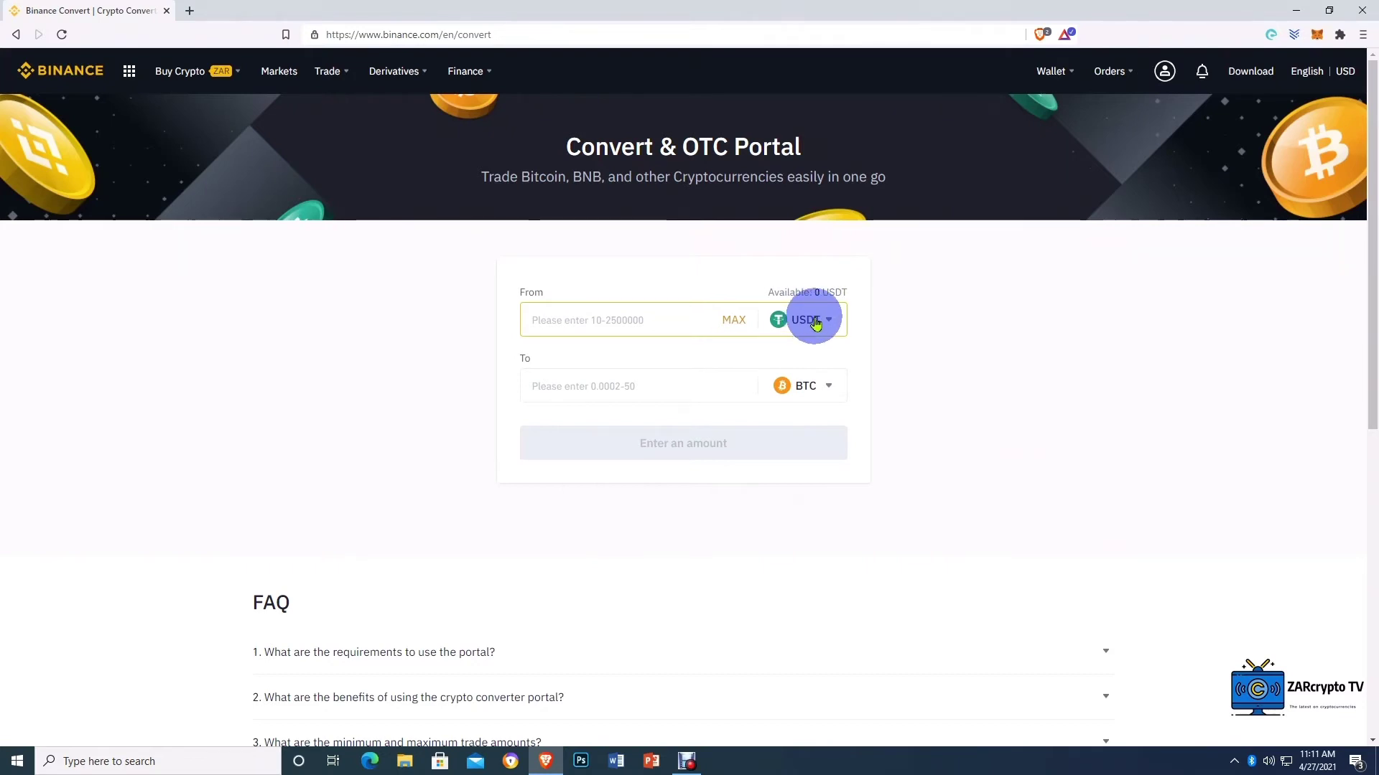
pyautogui.click(795, 323)
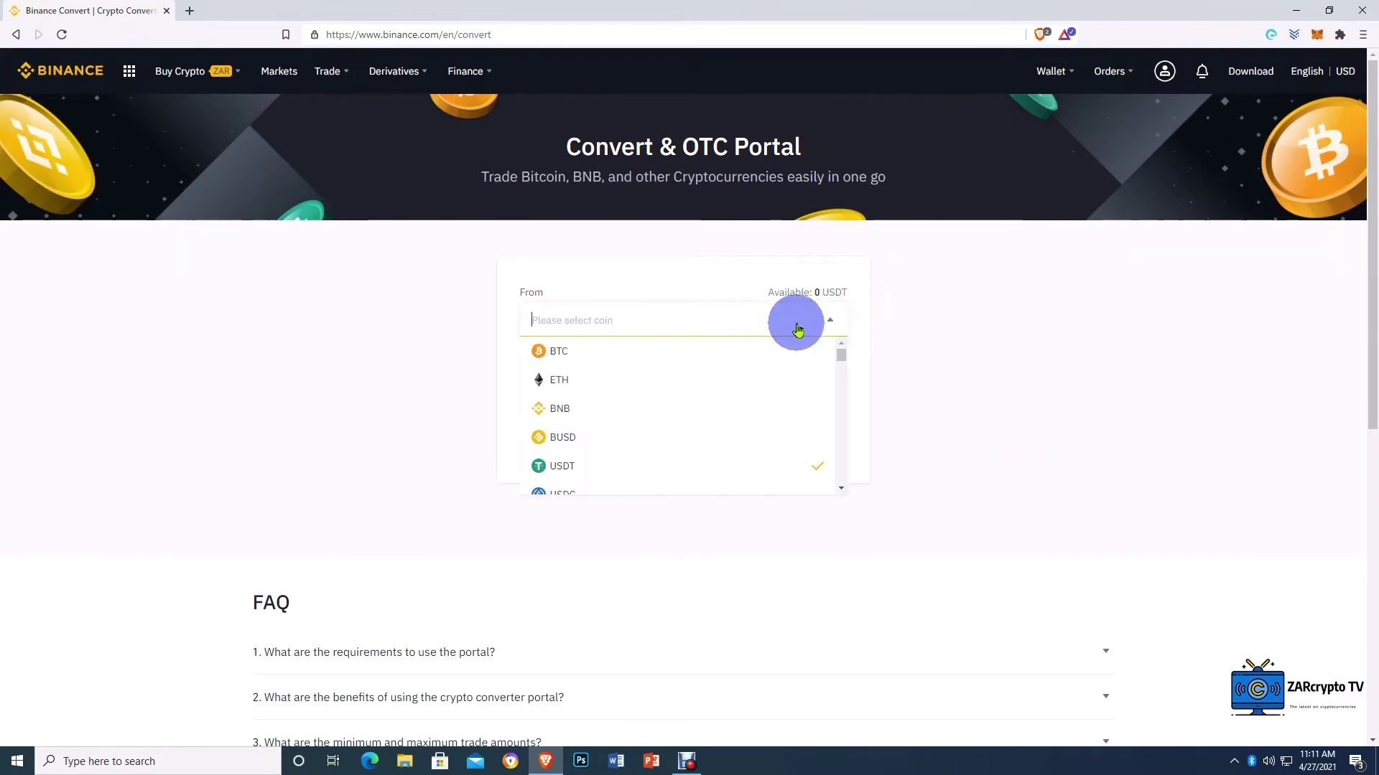
pyautogui.click(746, 495)
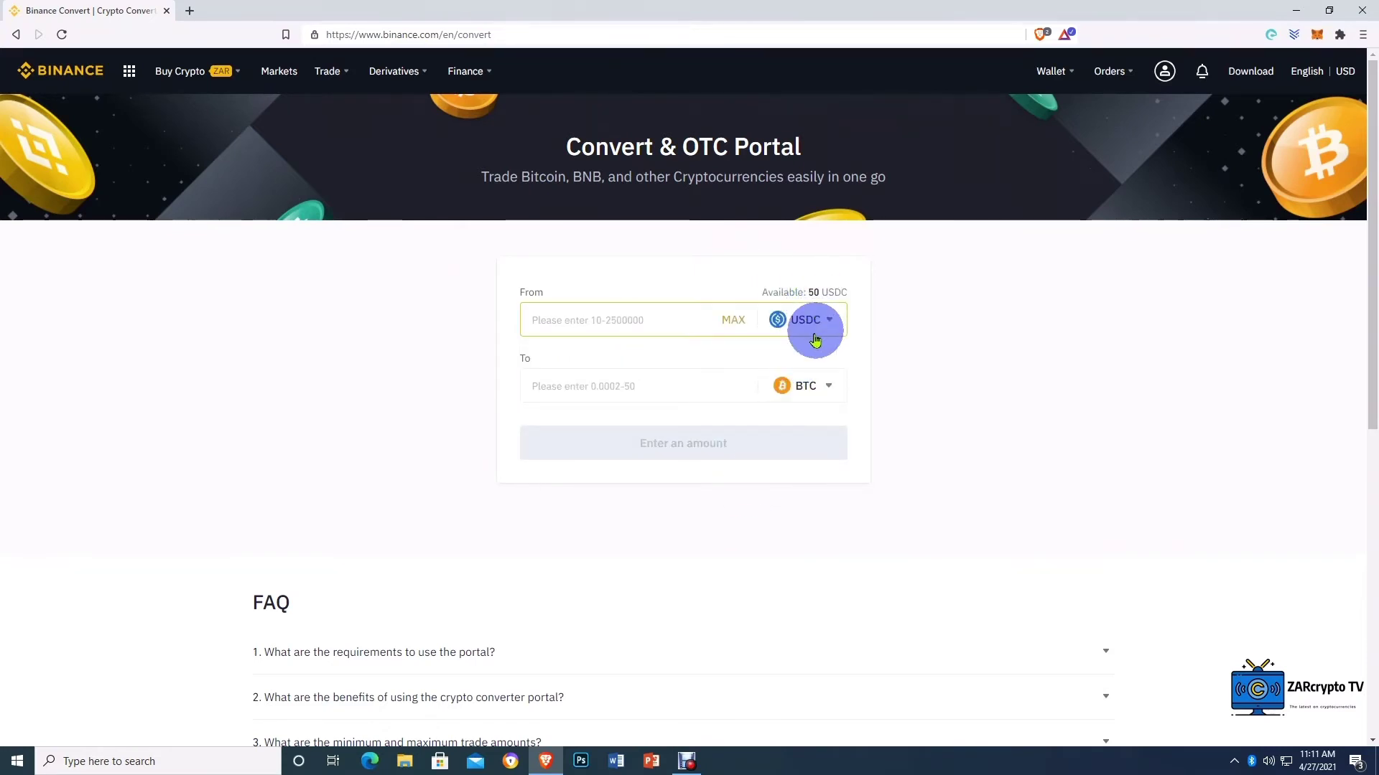
pyautogui.click(813, 402)
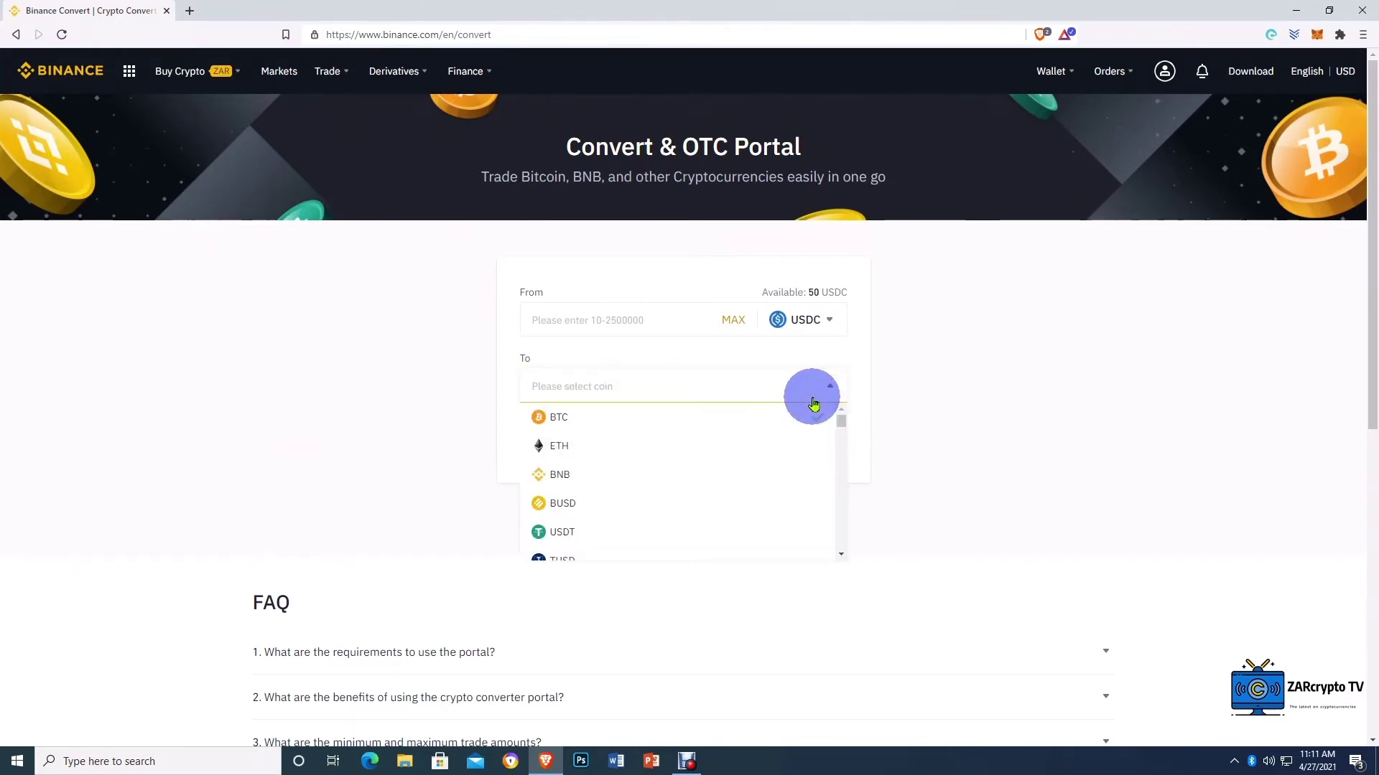
pyautogui.click(671, 532)
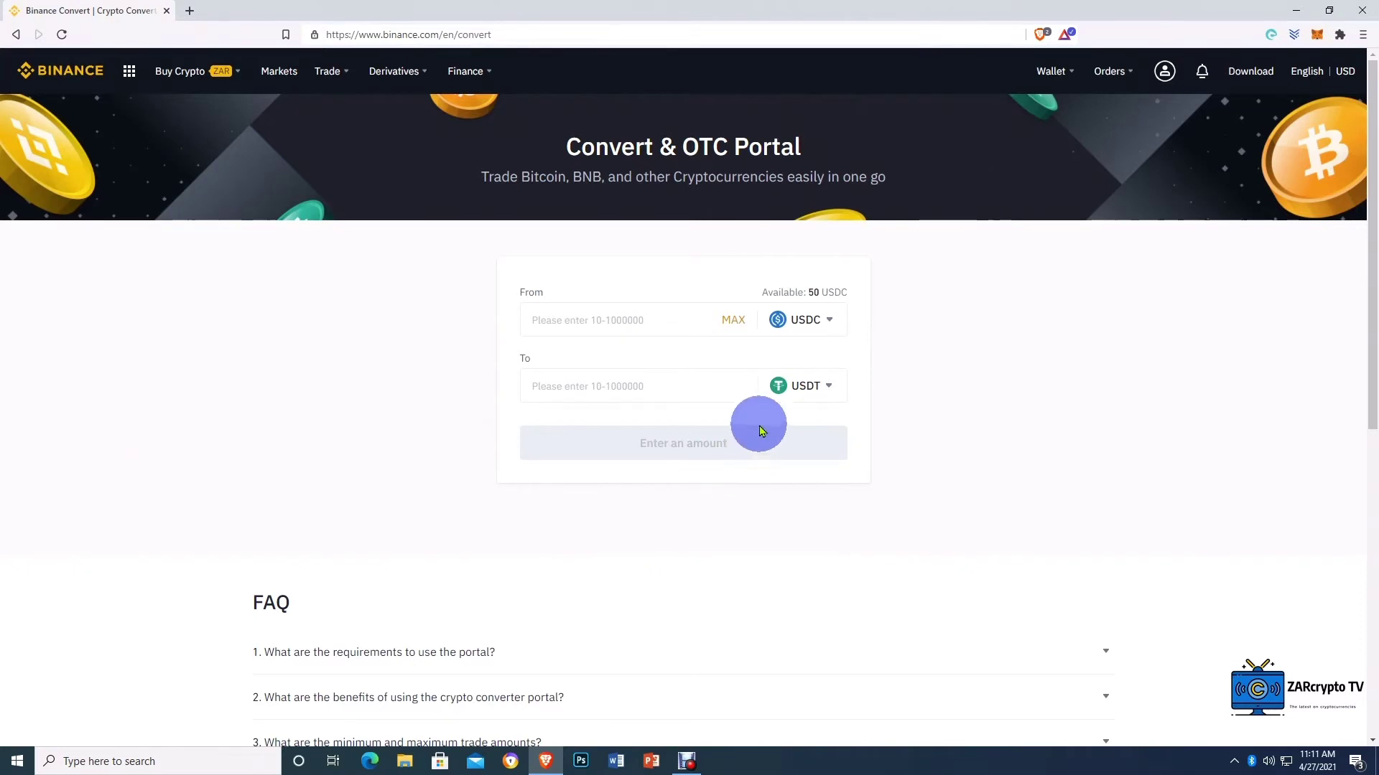
# - Enter the maximum available USDC amount and carry out the conversion to USDT with a refreshed quote
pyautogui.click(707, 391)
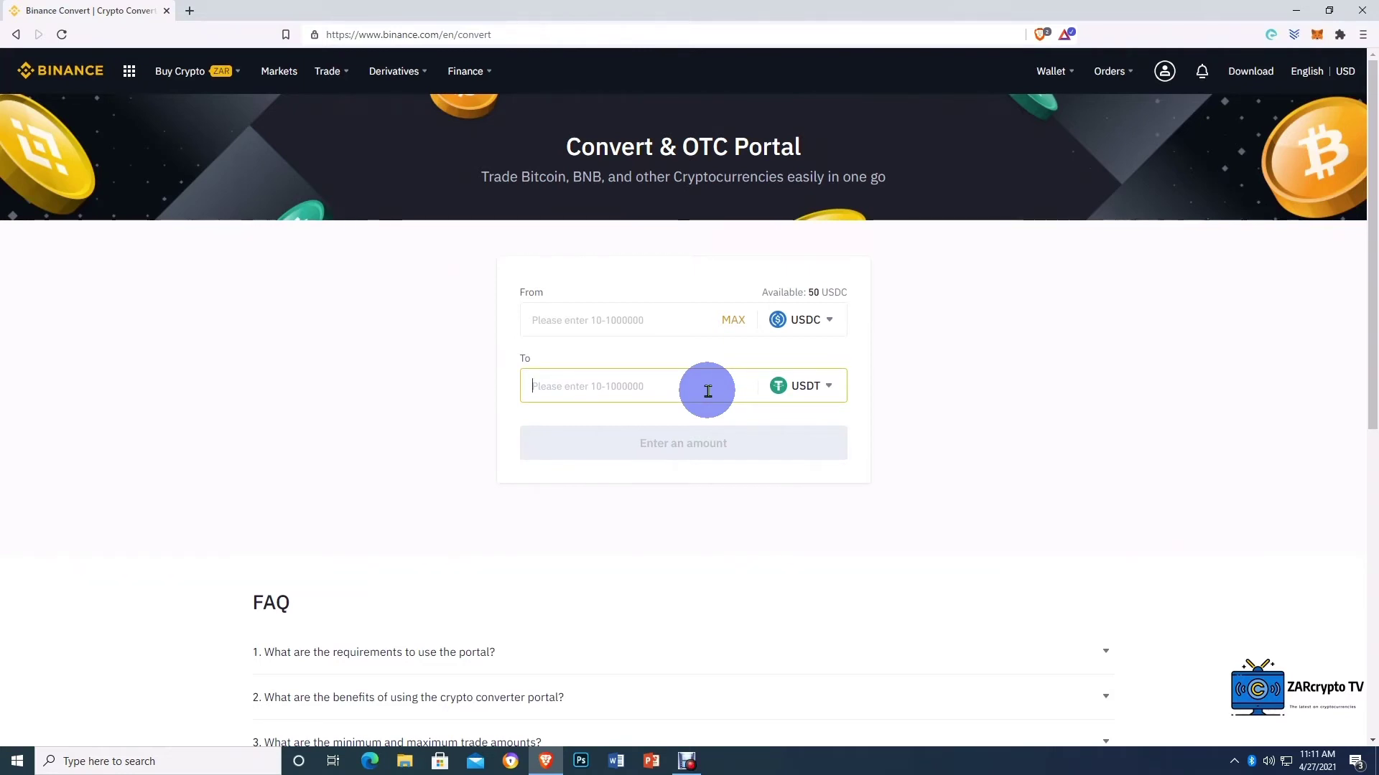
pyautogui.click(736, 321)
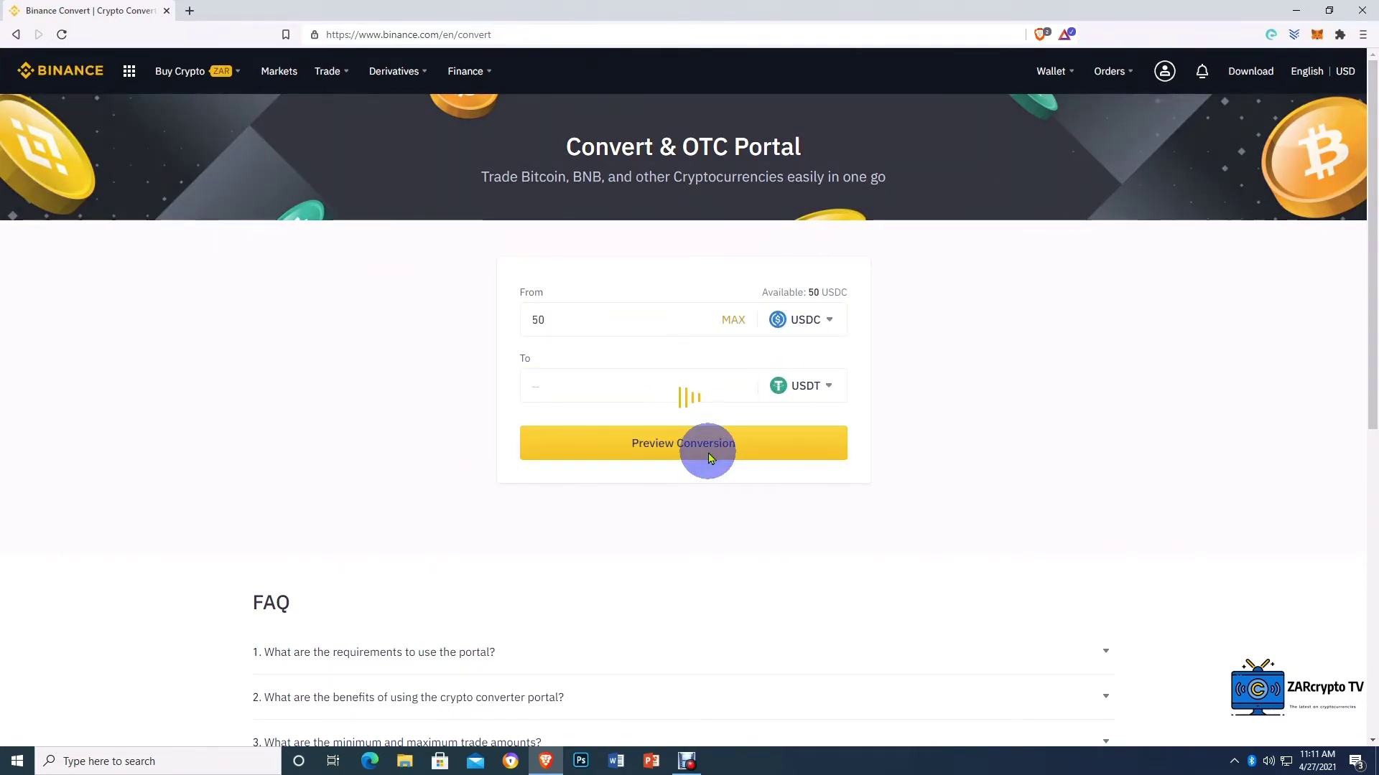
pyautogui.click(708, 453)
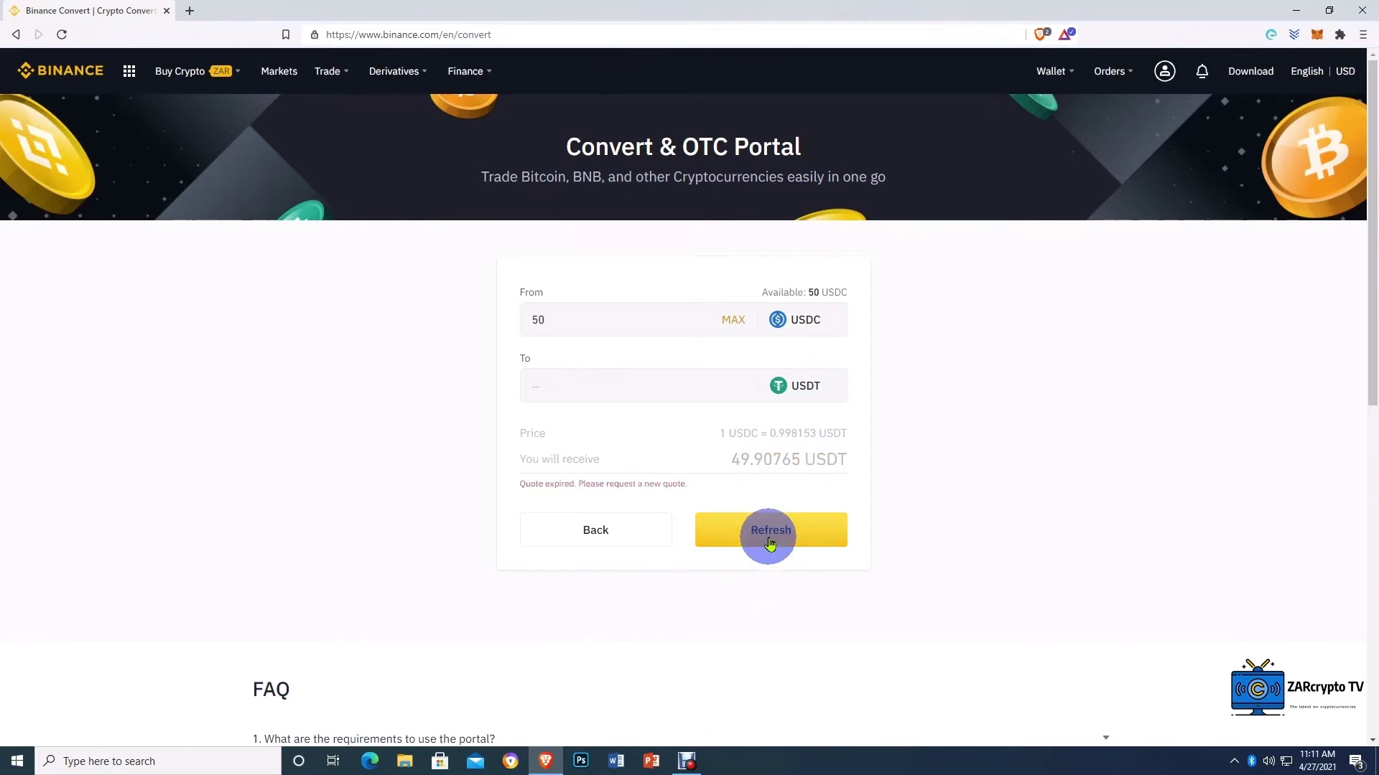
pyautogui.click(769, 543)
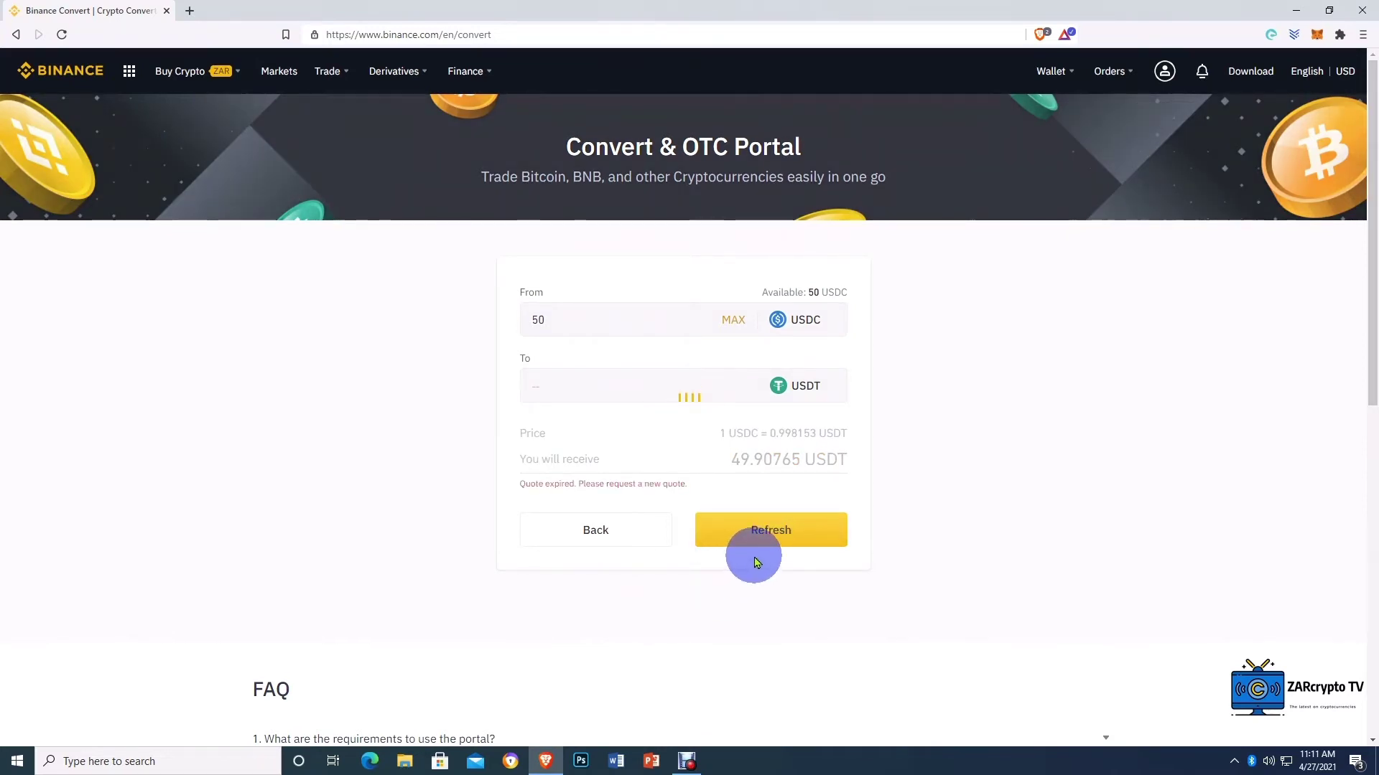
pyautogui.click(760, 540)
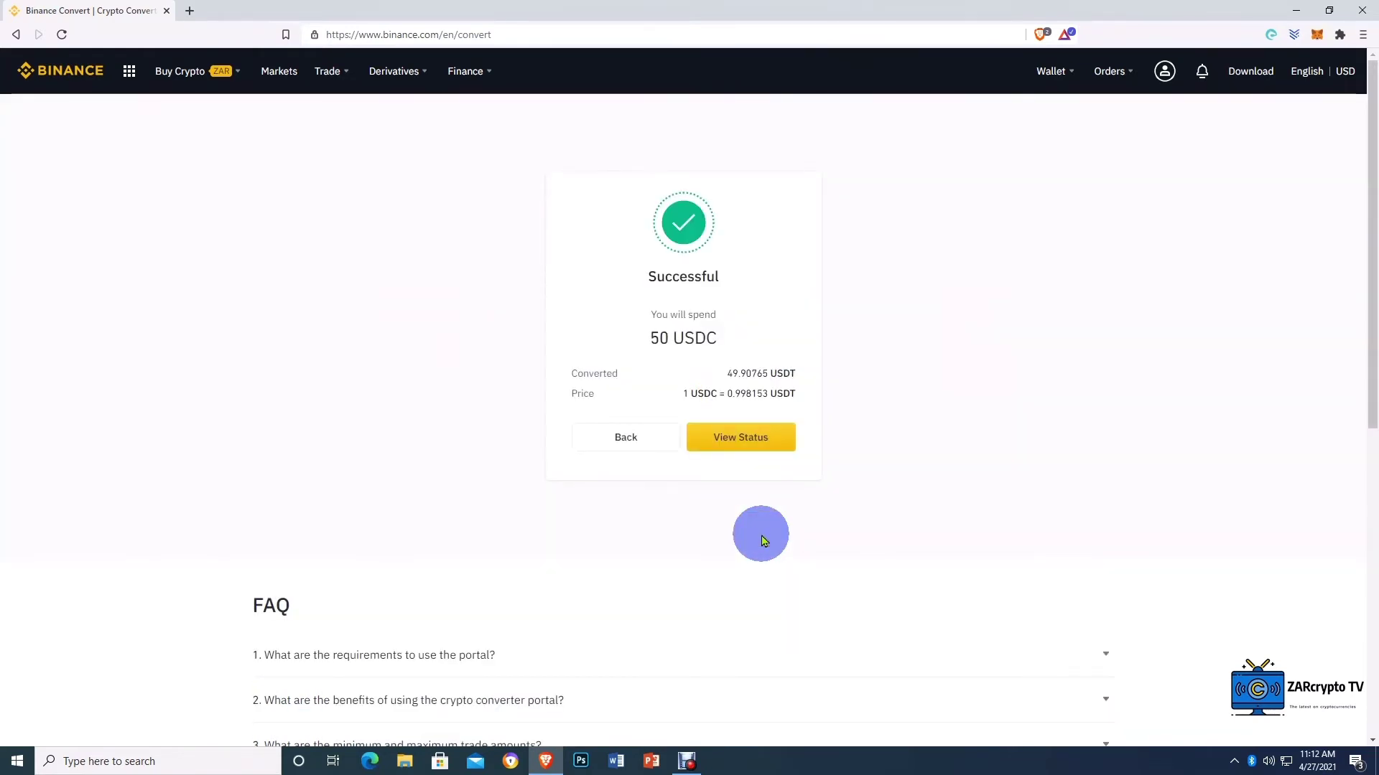
# - Return to the Fiat and Spot wallet and open the AAVE/USDT trading page from the AAVE entry
pyautogui.moveTo(1050, 78)
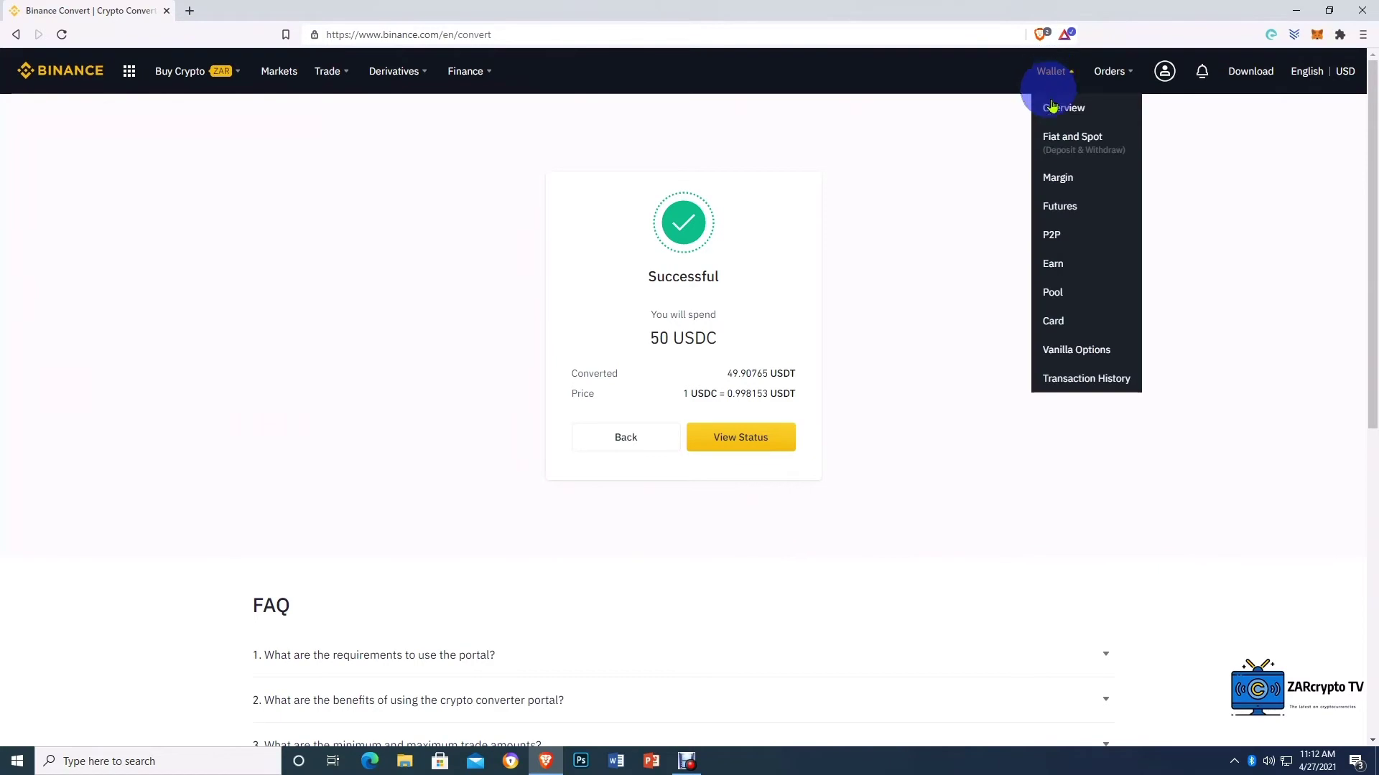
pyautogui.click(1085, 145)
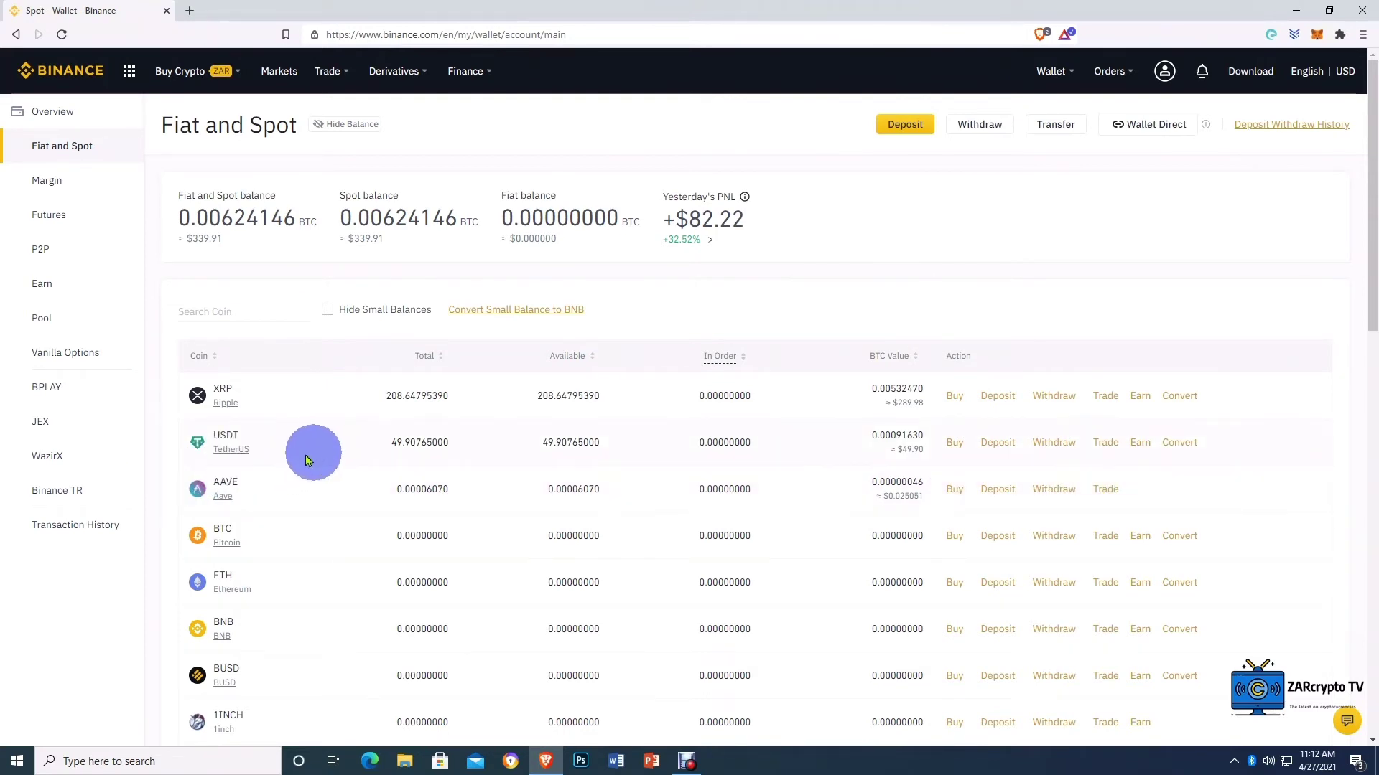
pyautogui.click(1106, 495)
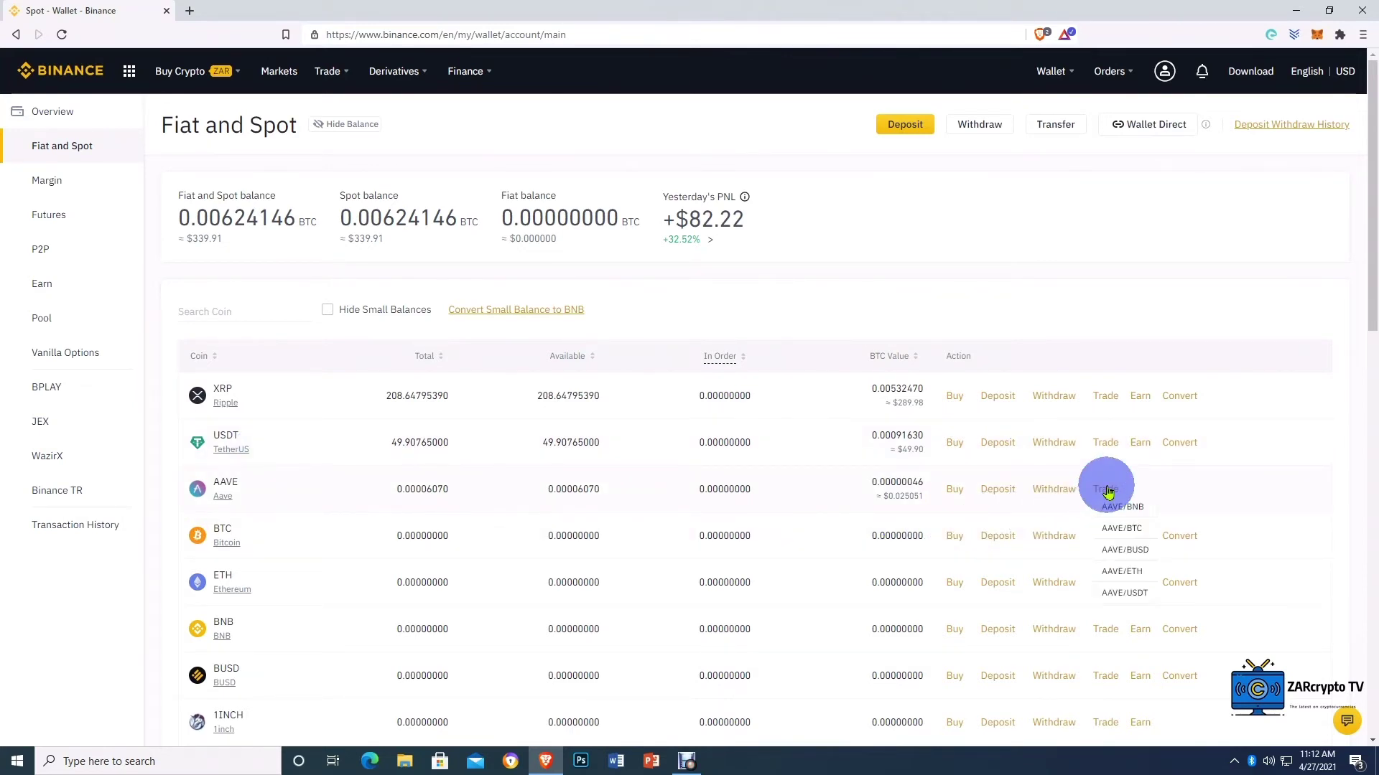
pyautogui.click(1126, 604)
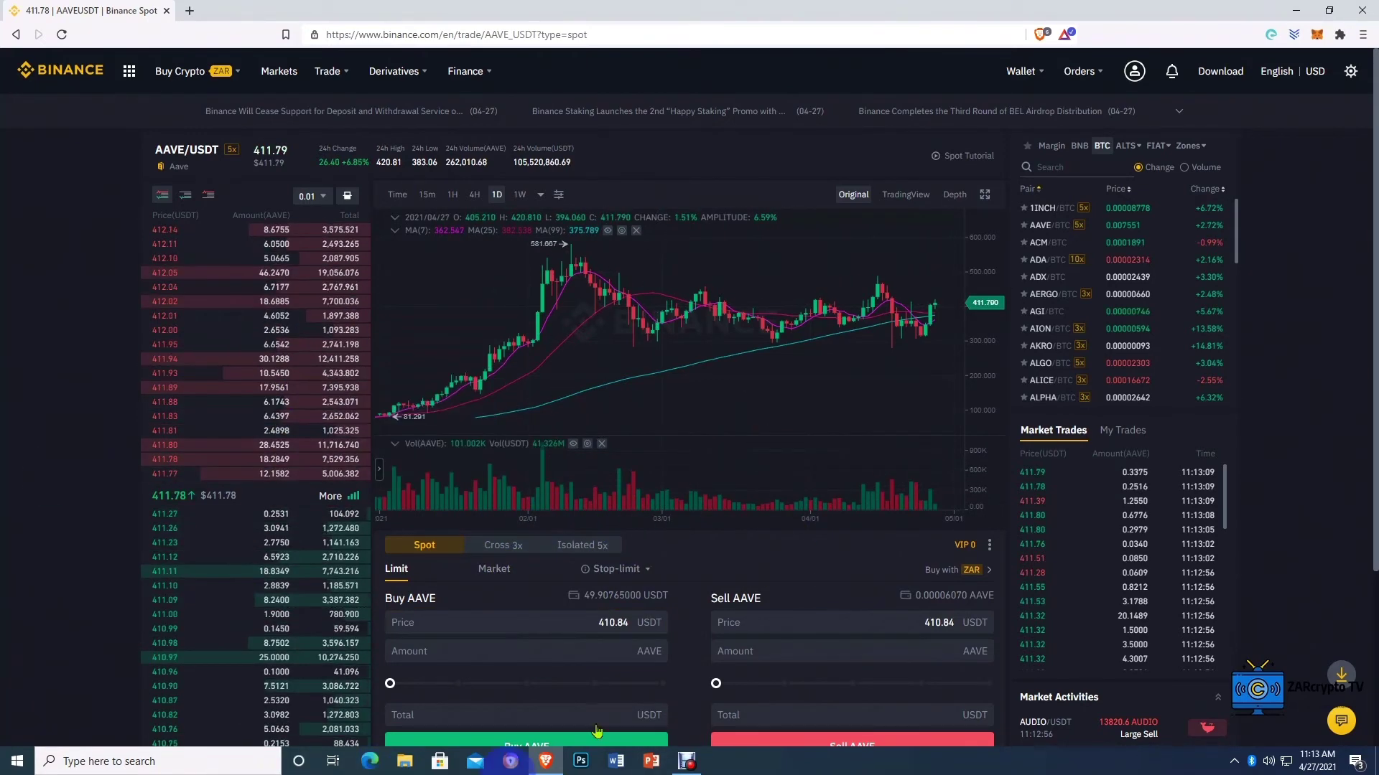
# - Set the AAVE spot order type to Market and activate the total amount entry for buying AAVE
pyautogui.click(494, 570)
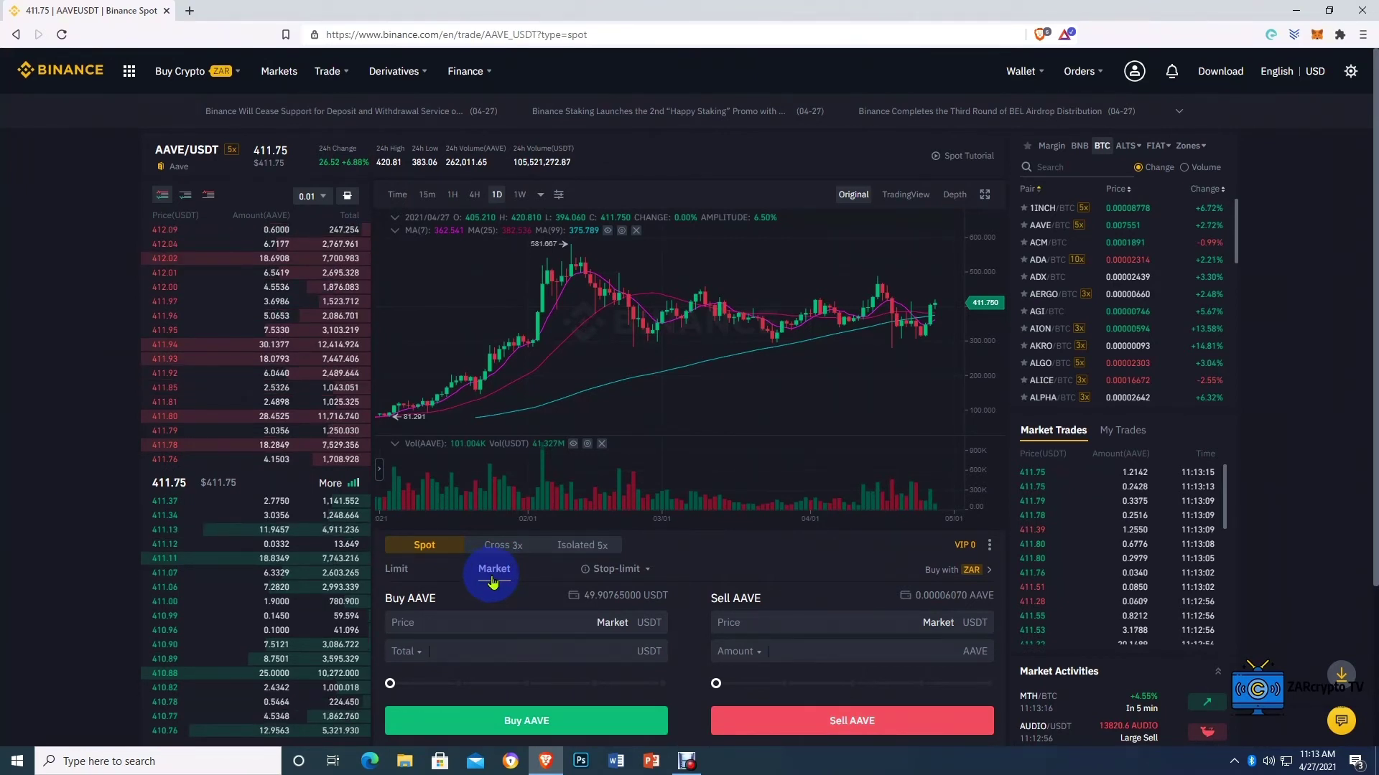
pyautogui.click(399, 571)
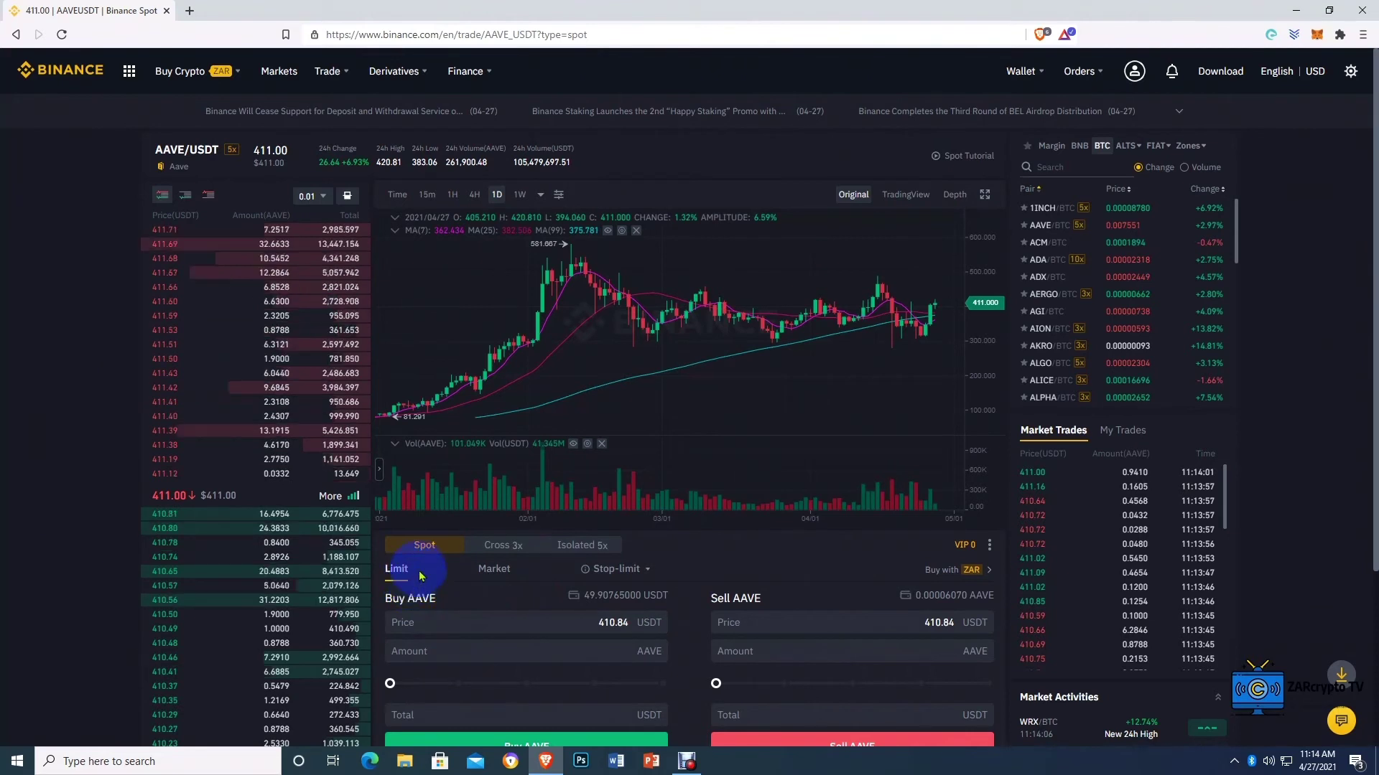
pyautogui.click(493, 576)
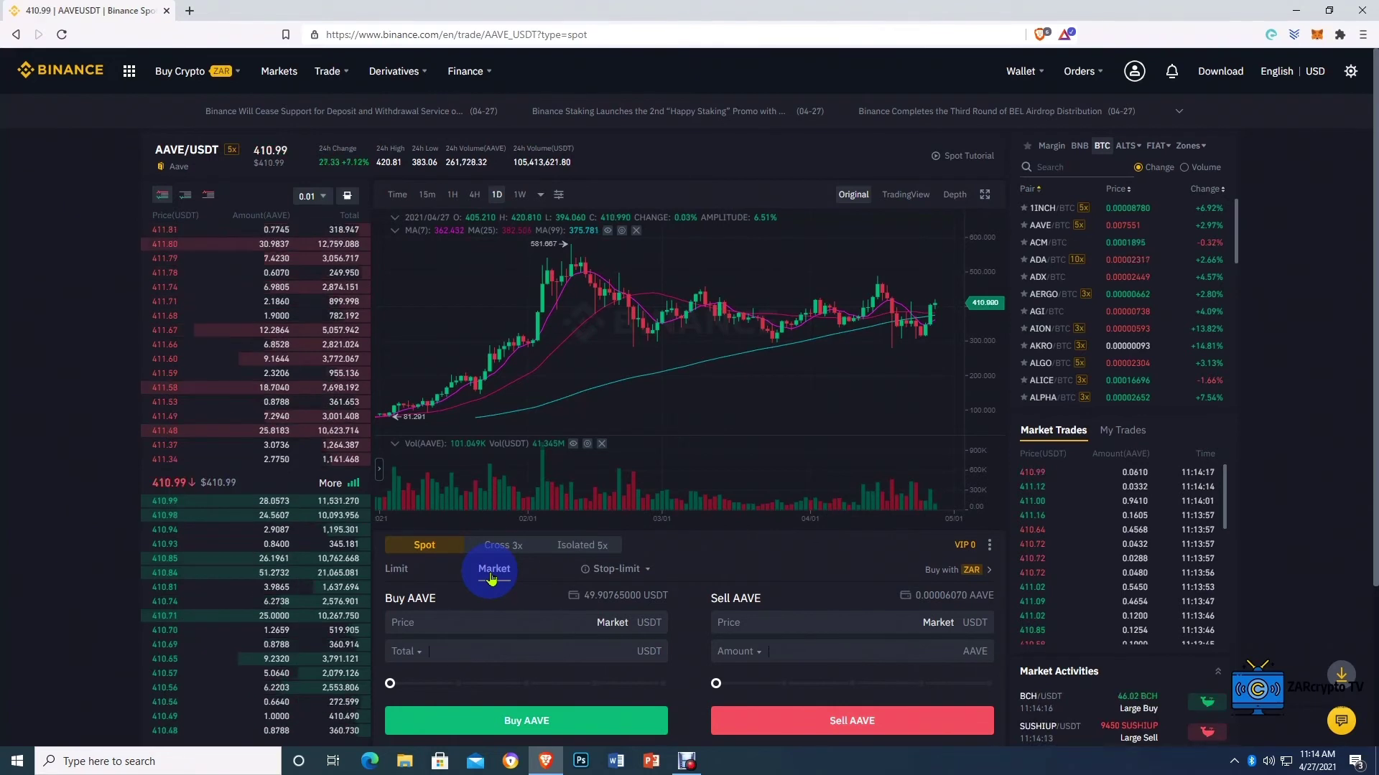
pyautogui.click(469, 652)
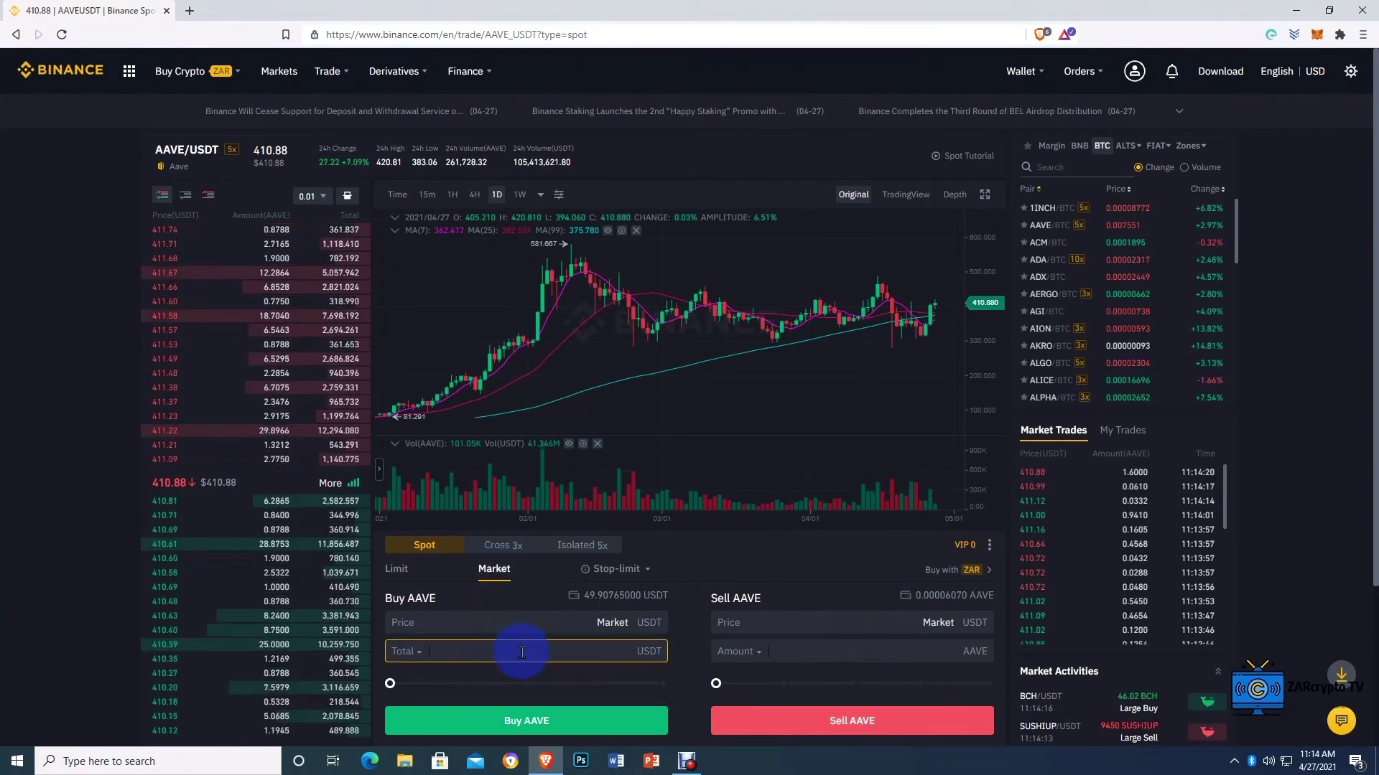
pyautogui.scroll(-1, 498, 649)
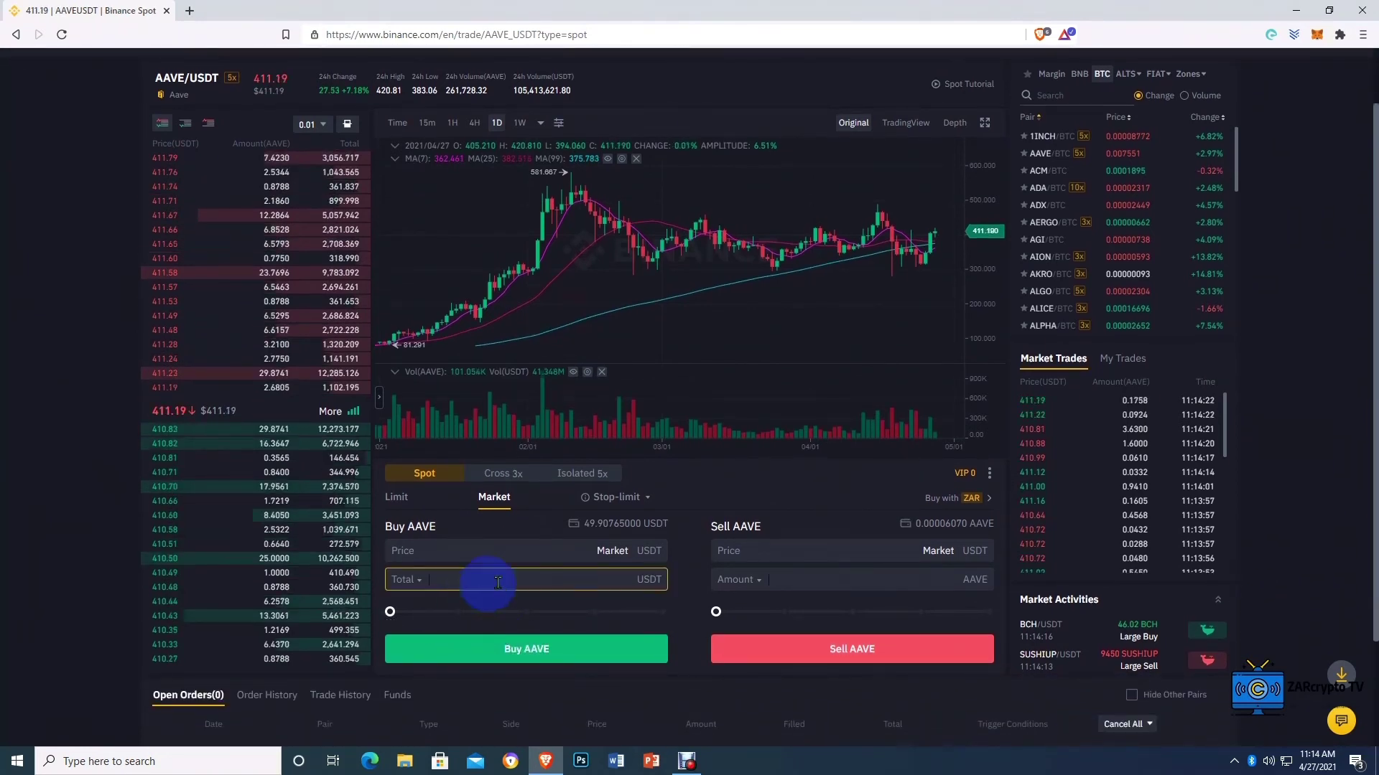
pyautogui.click(547, 579)
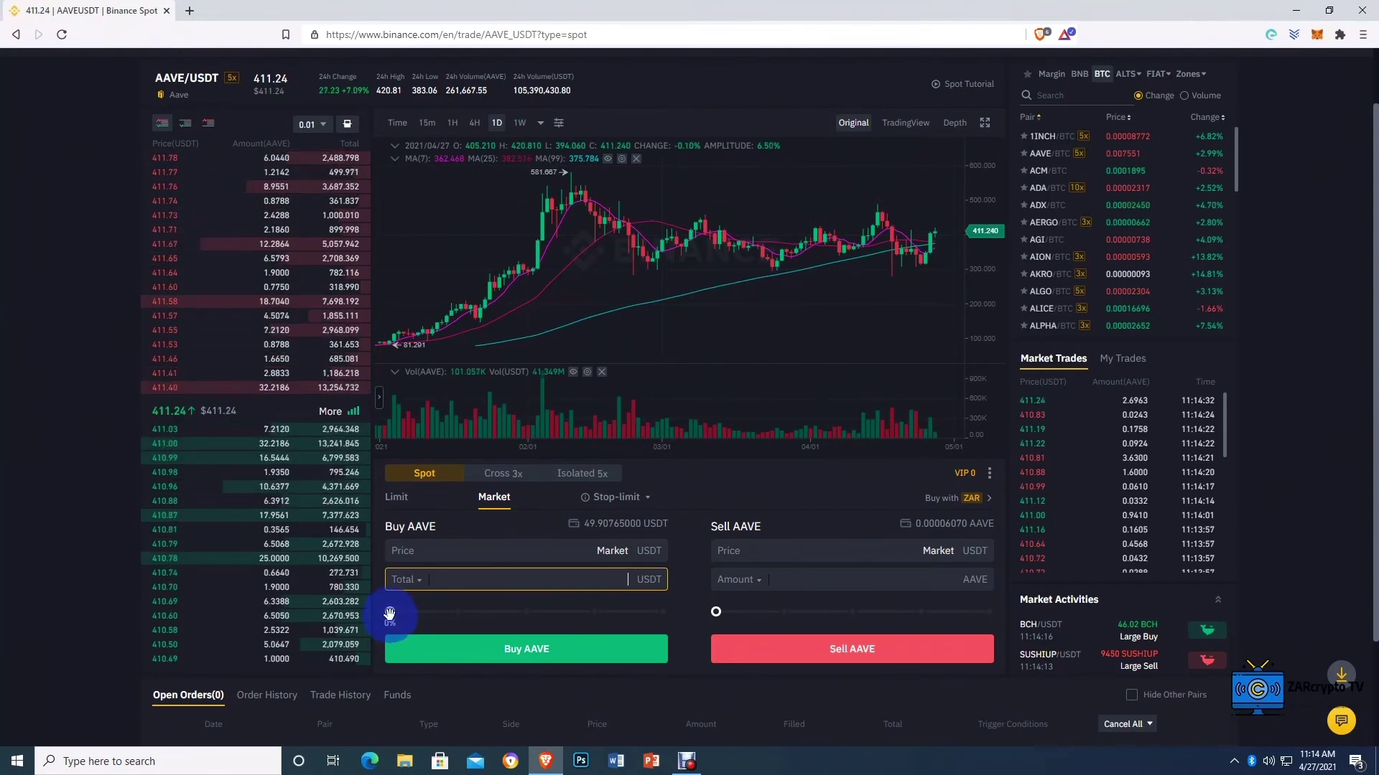
# - Try spending 10% and then 25% of the available USDT as the AAVE buy total
pyautogui.moveTo(390, 612); pyautogui.dragTo(419, 623)
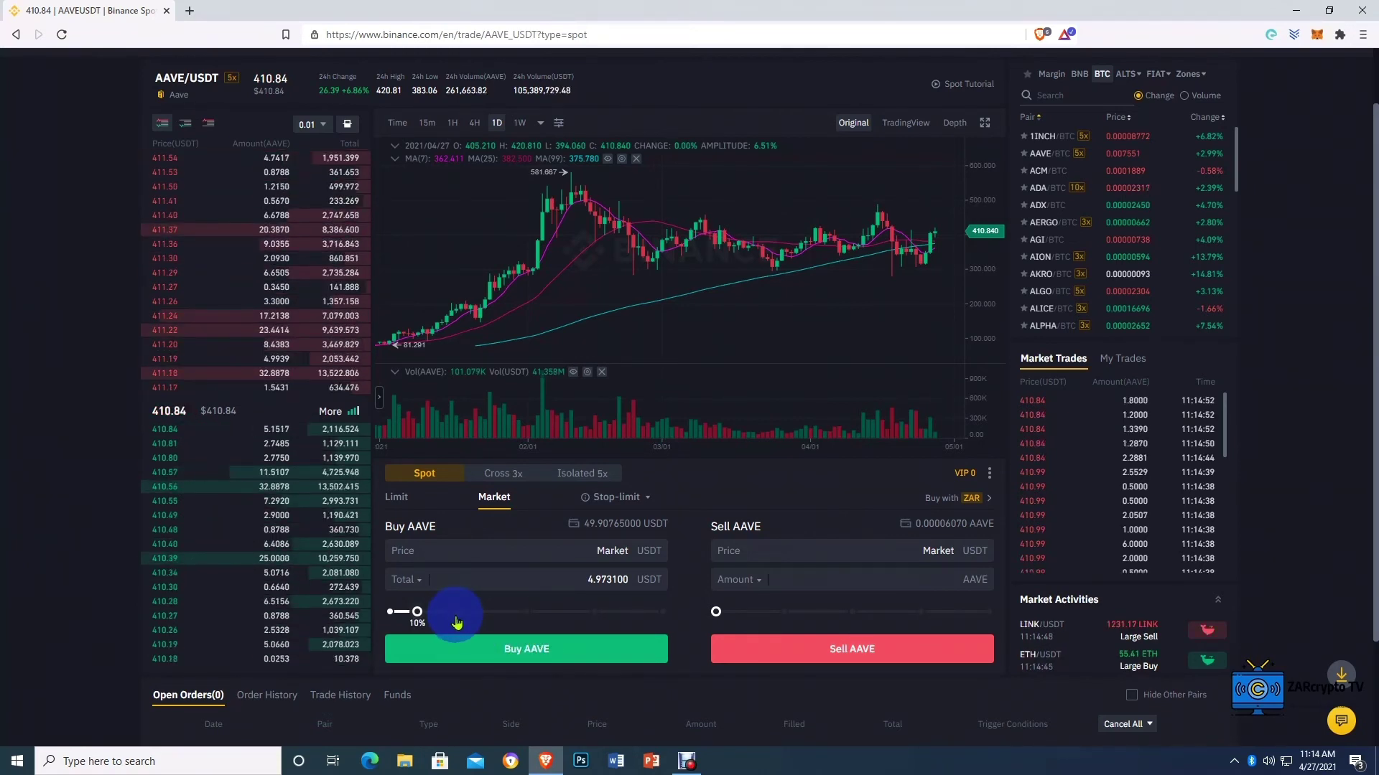
pyautogui.click(460, 615)
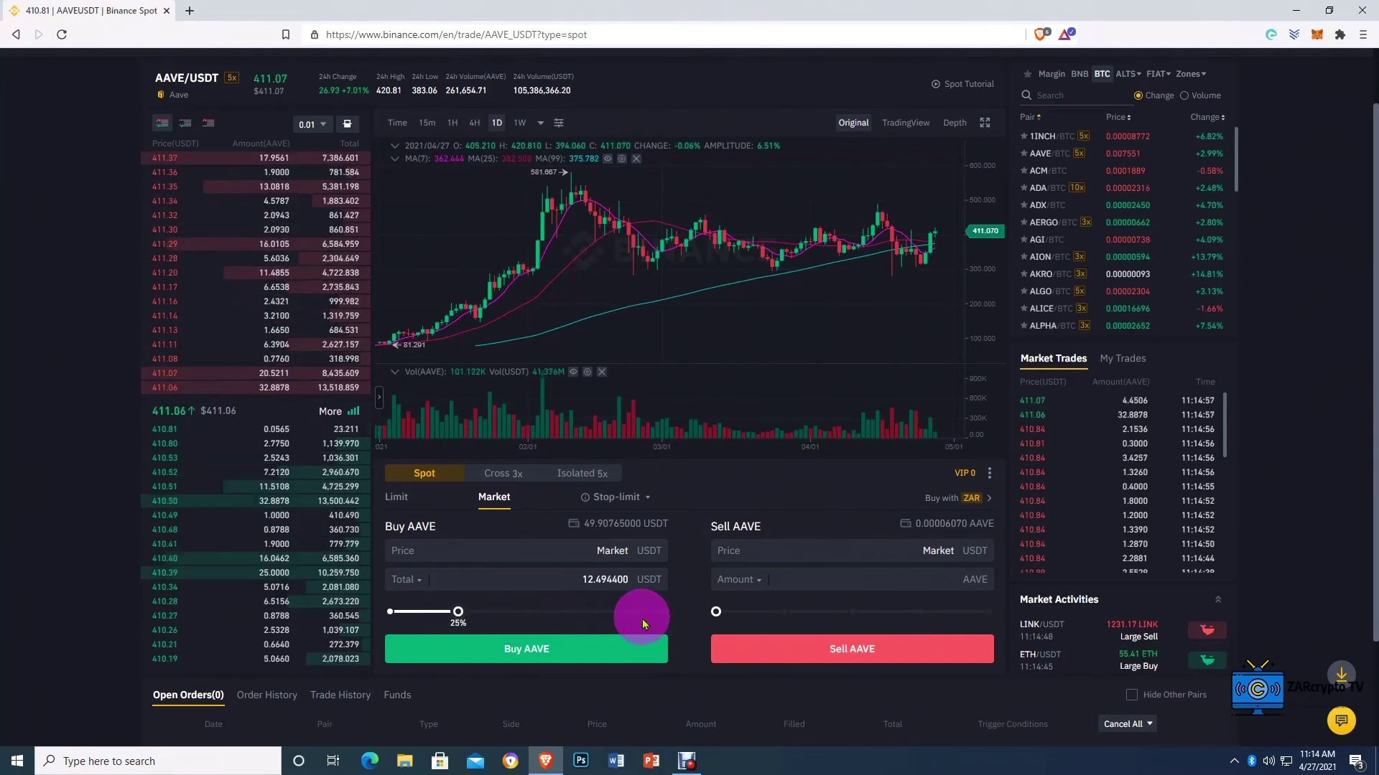
pyautogui.click(486, 624)
pyautogui.click(460, 614)
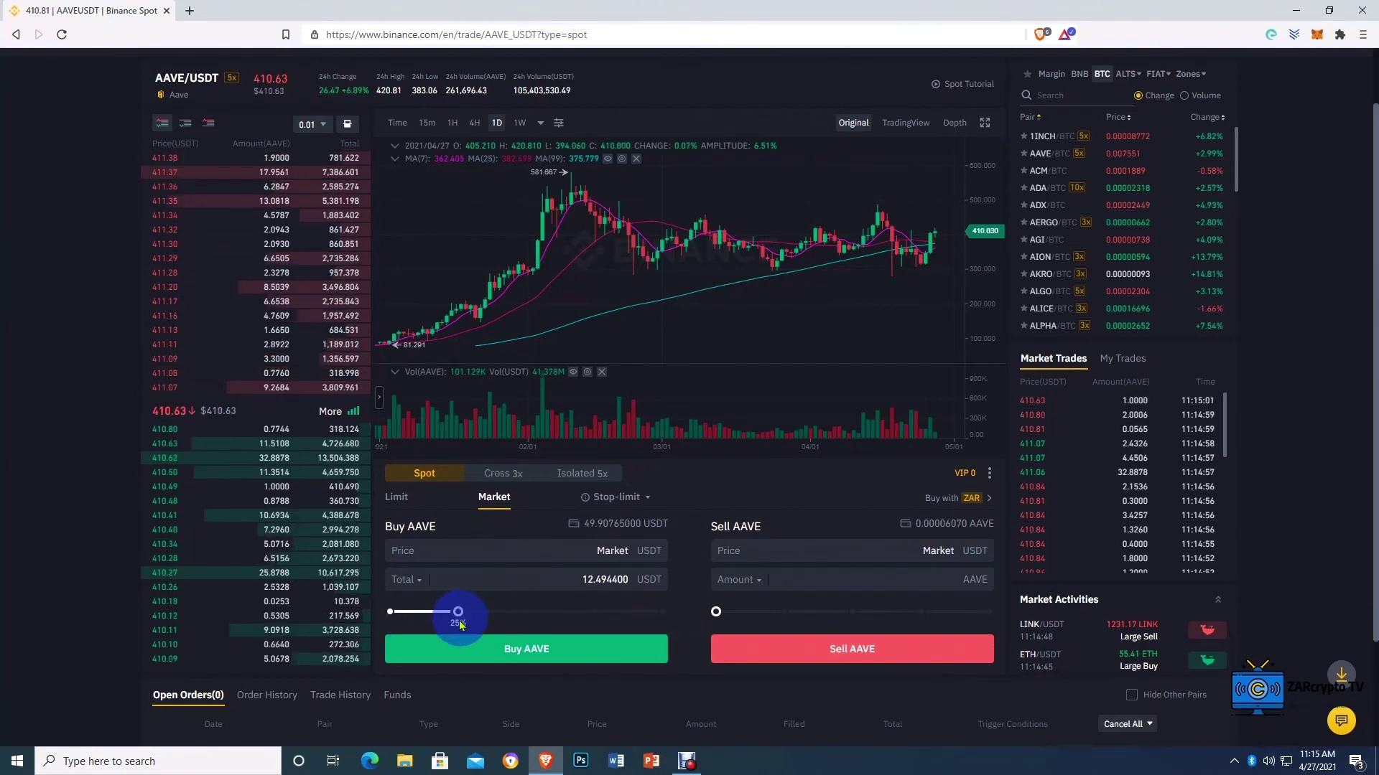
# - Raise the AAVE buy total to the maximum of 49.895400 USDT and place the market buy order
pyautogui.click(654, 612)
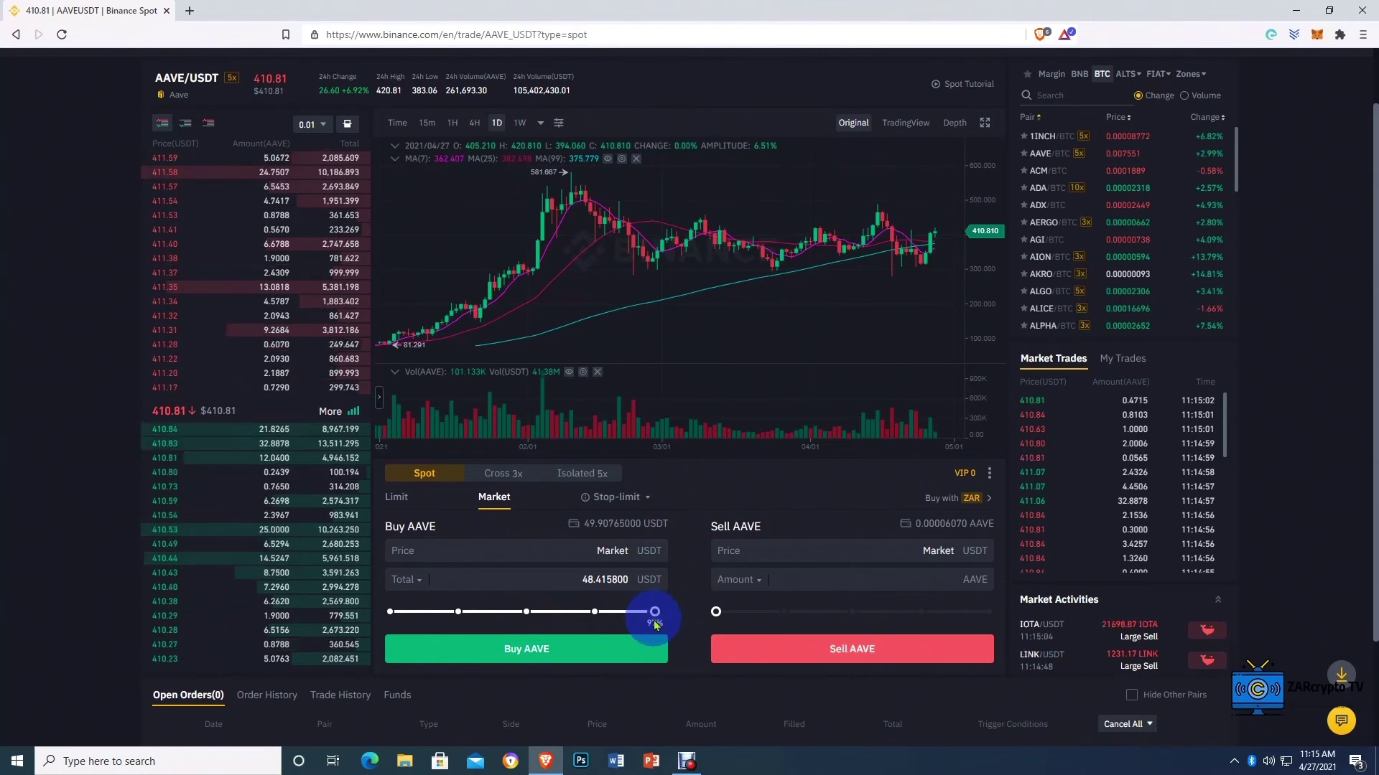
pyautogui.moveTo(653, 612); pyautogui.dragTo(658, 612)
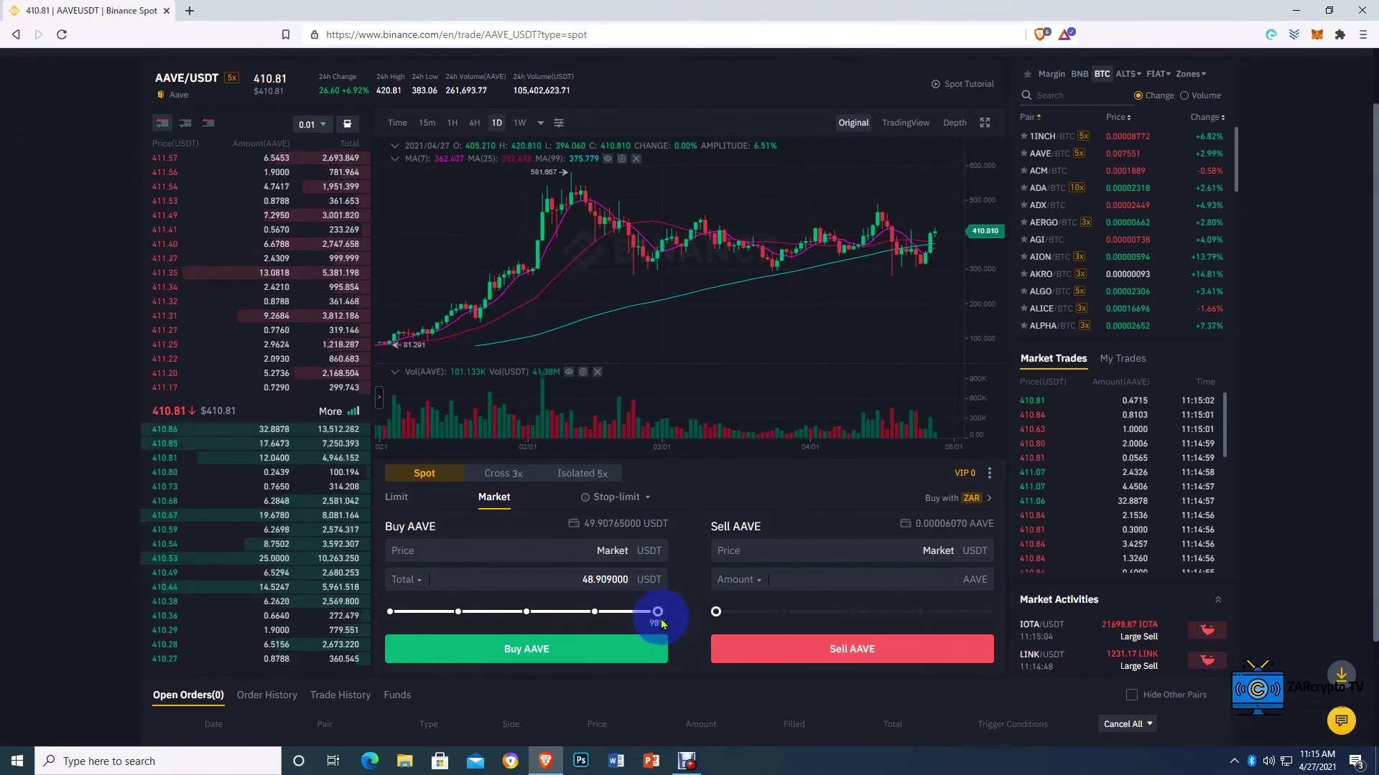
pyautogui.moveTo(658, 612); pyautogui.dragTo(662, 612)
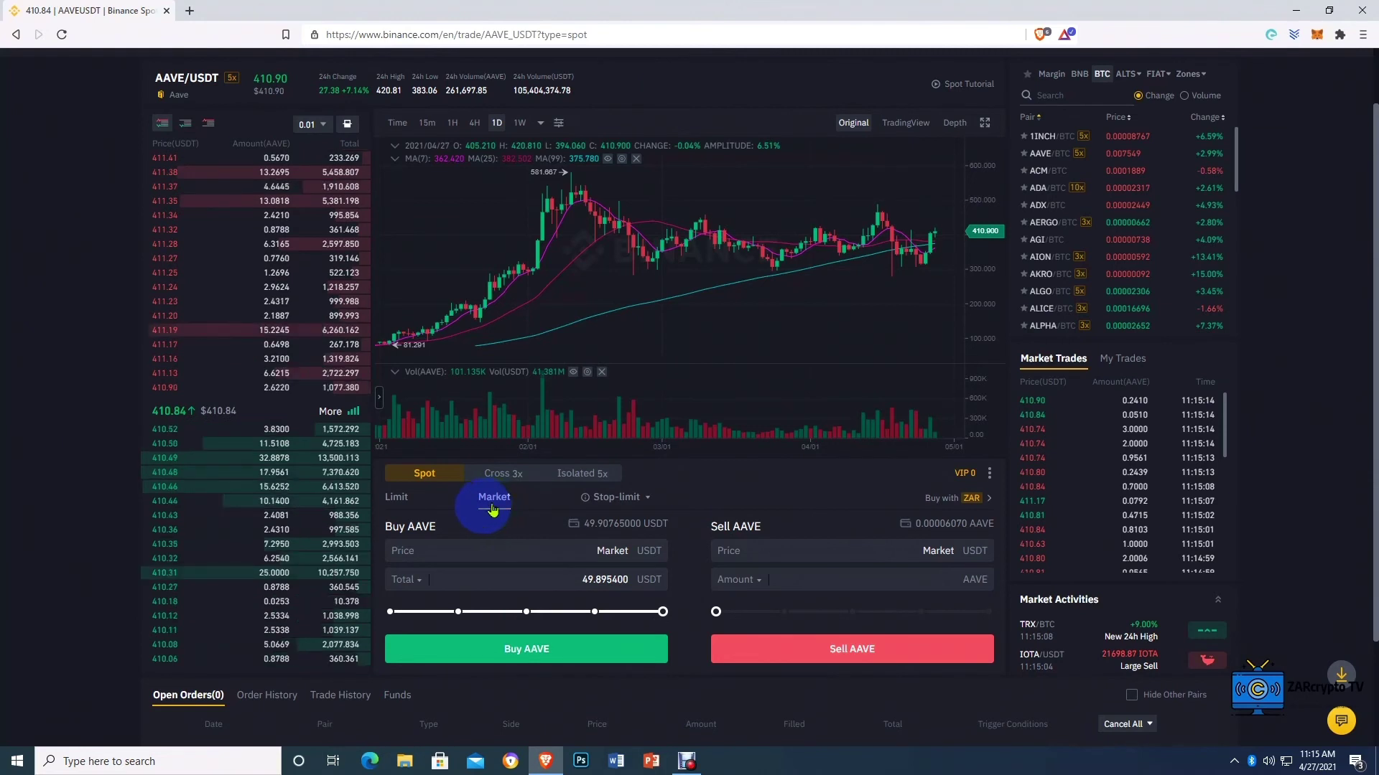
pyautogui.click(534, 660)
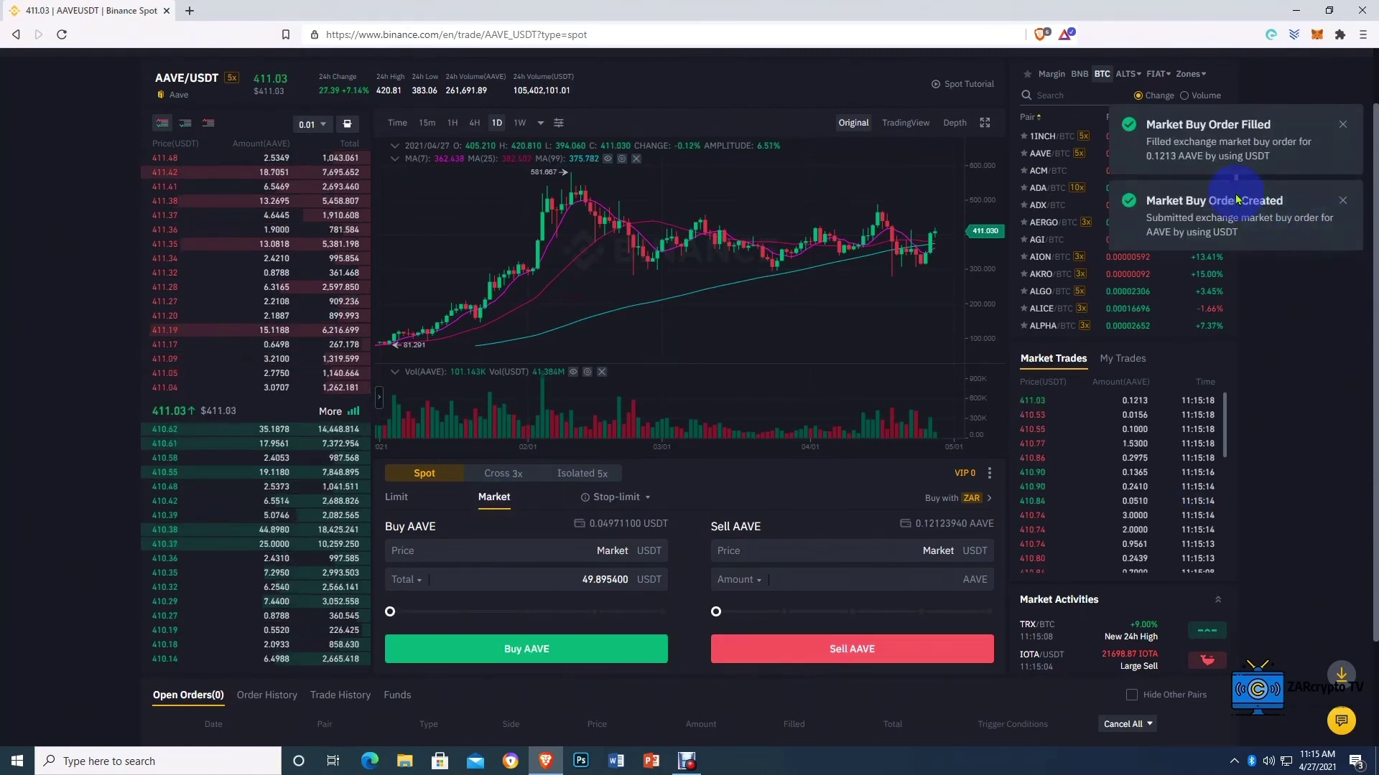
pyautogui.click(1248, 151)
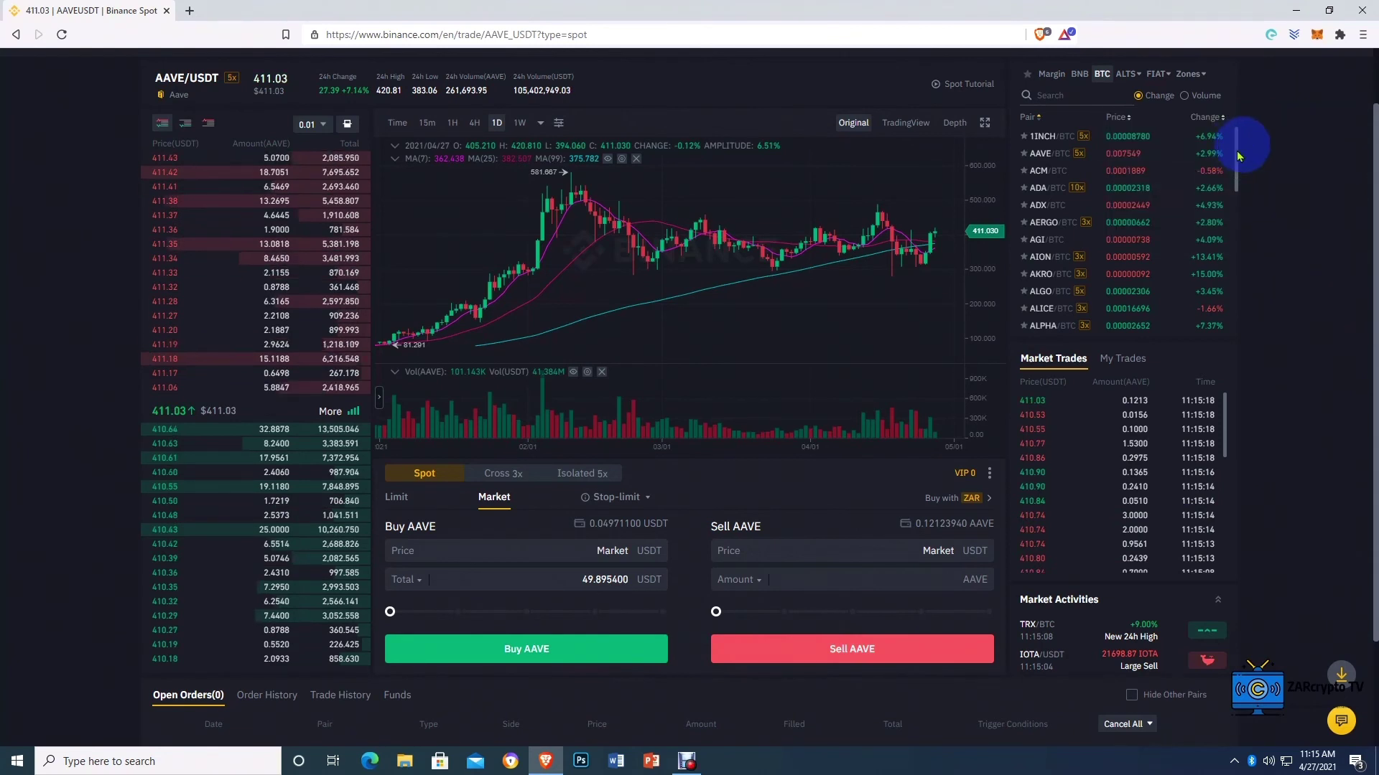
# - Return to the Fiat and Spot wallet and reopen the AAVE/USDT trading page from the AAVE entry
pyautogui.scroll(1, 1221, 250)
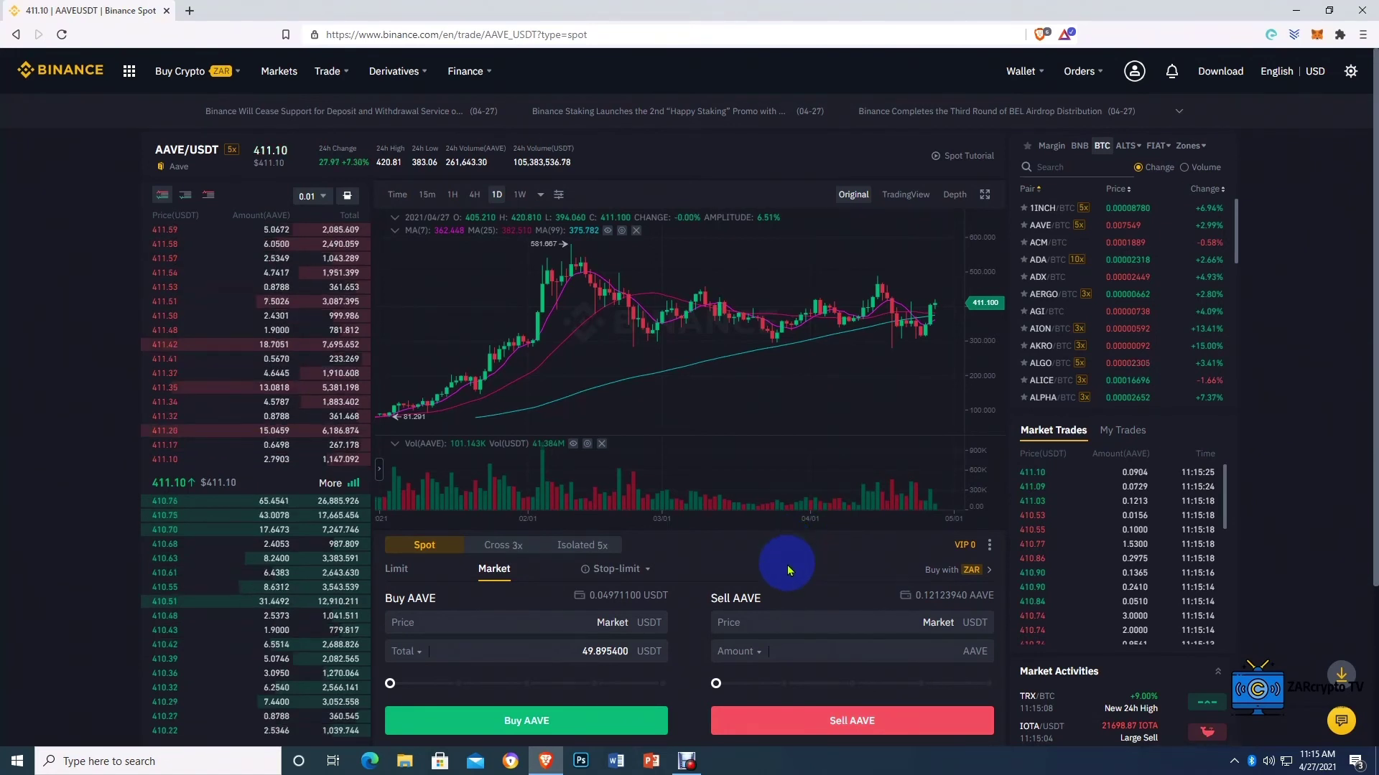
pyautogui.moveTo(1093, 87)
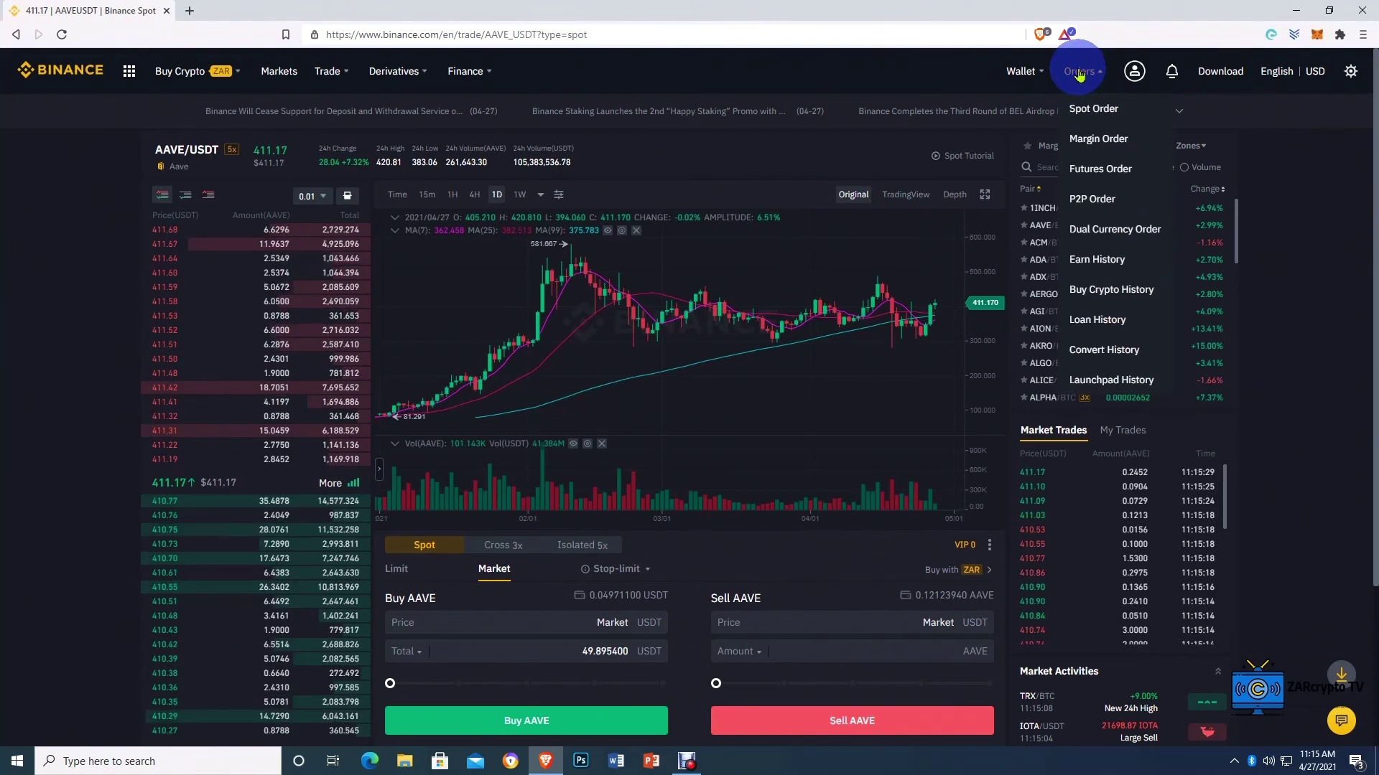
pyautogui.moveTo(1019, 69)
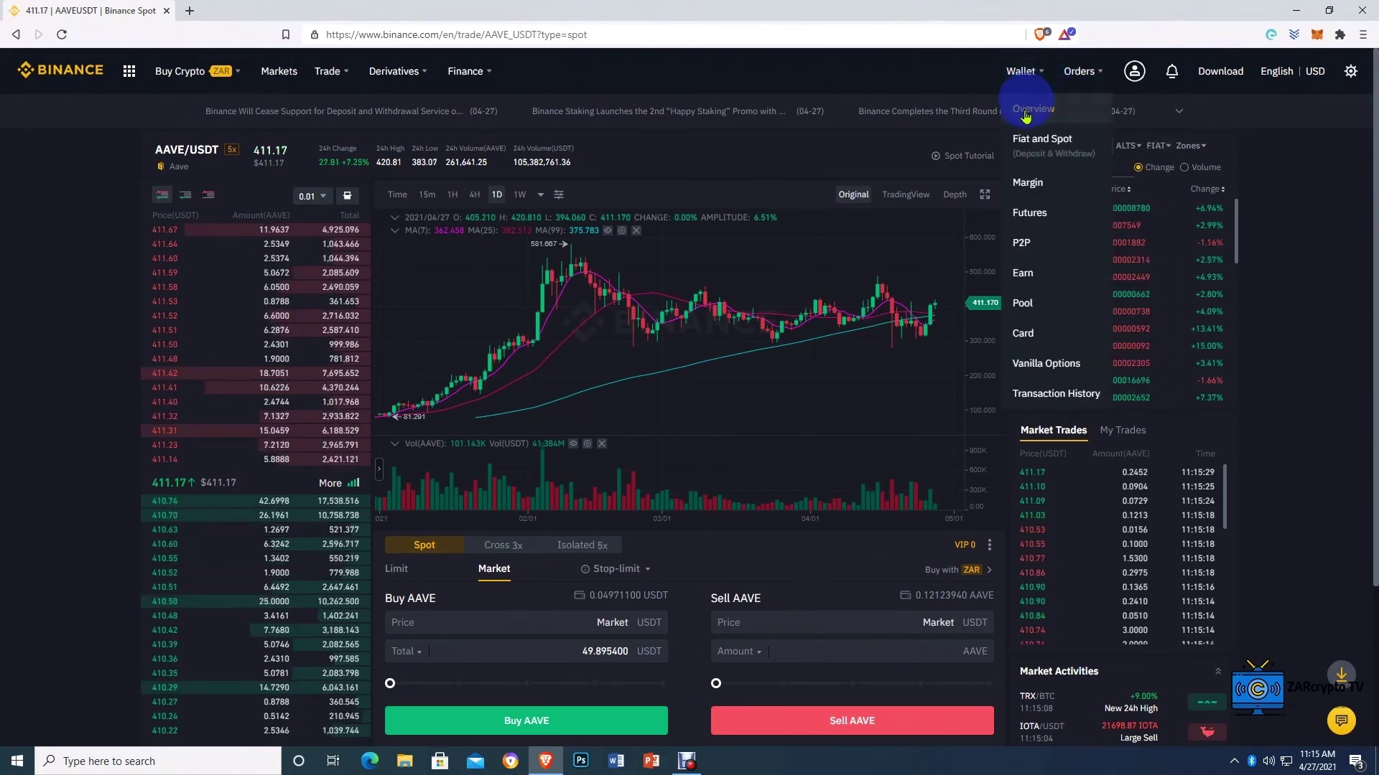
pyautogui.click(1037, 156)
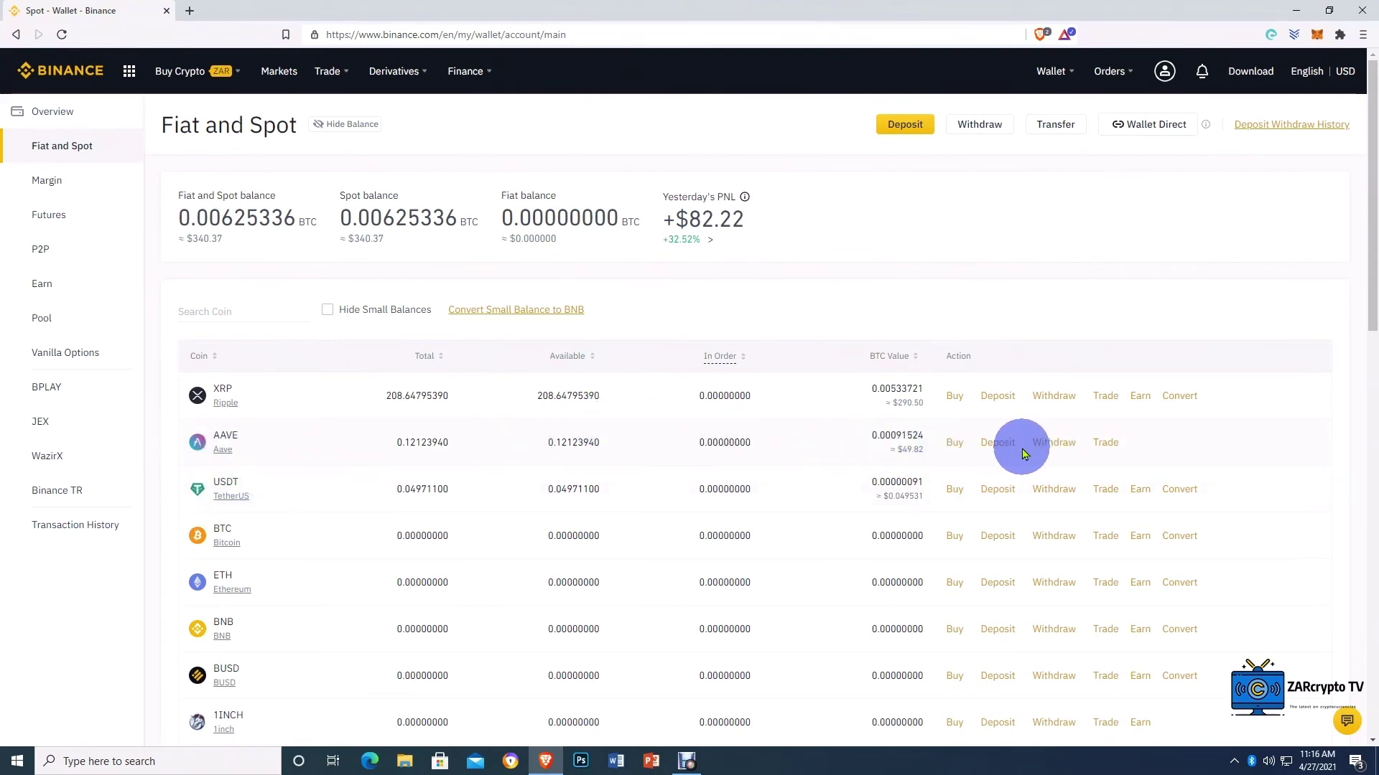
pyautogui.click(1104, 444)
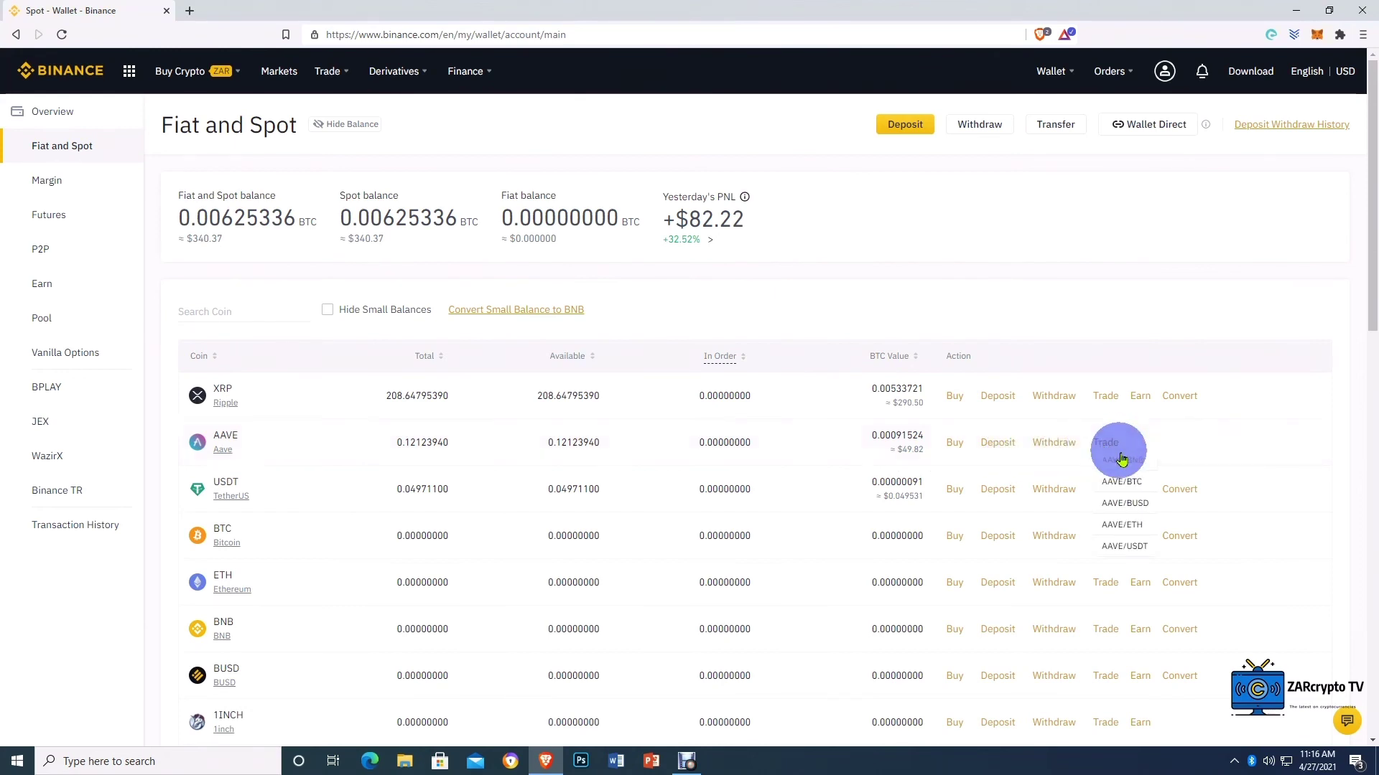
pyautogui.click(1124, 545)
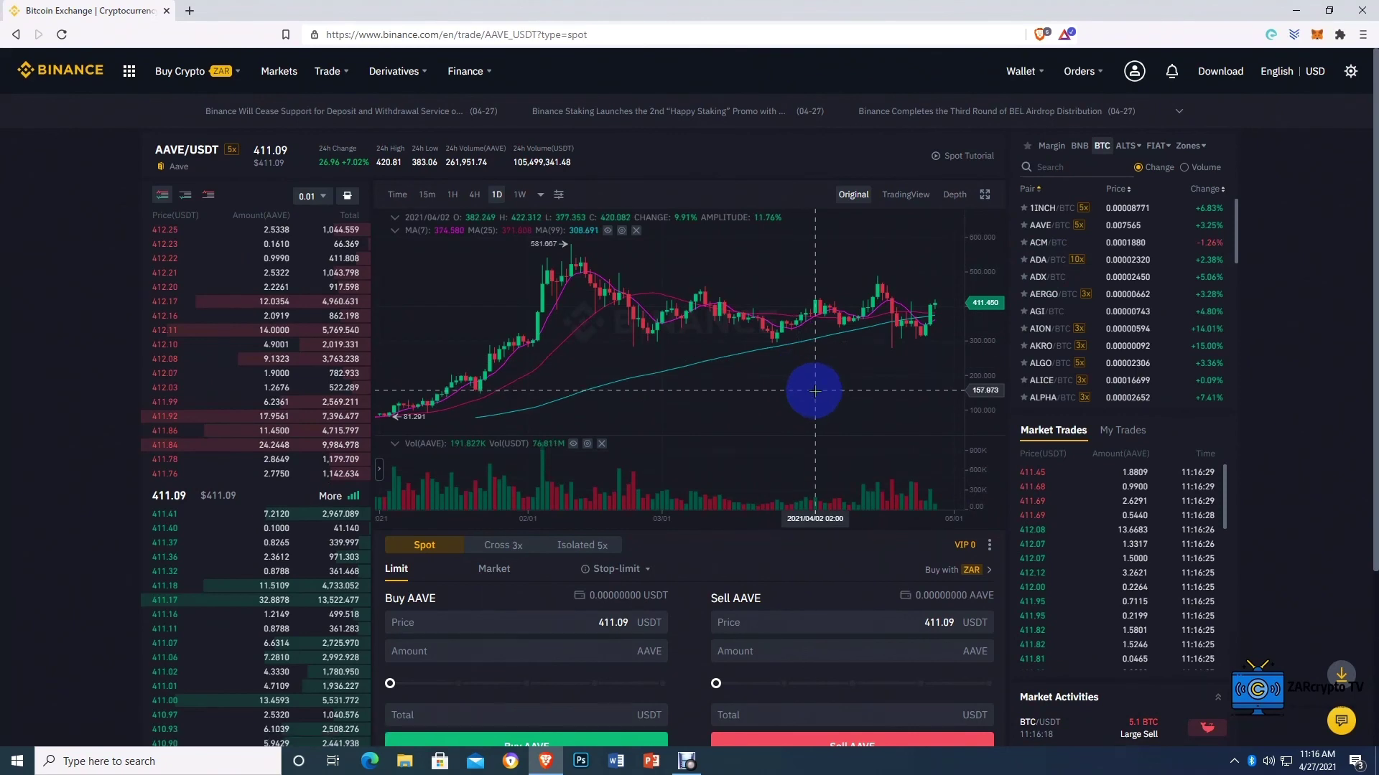
pyautogui.scroll(3, 796, 381)
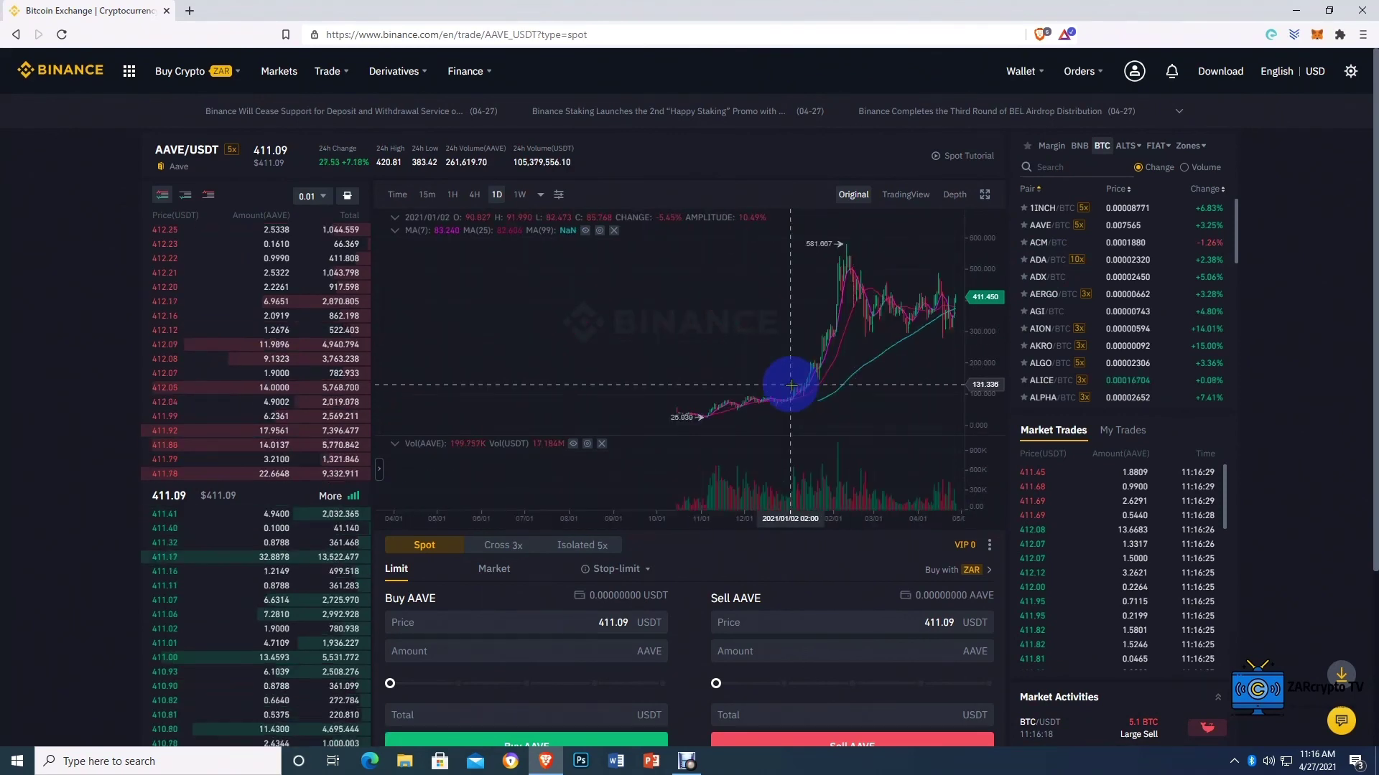
pyautogui.scroll(5, 804, 402)
pyautogui.scroll(-8, 801, 429)
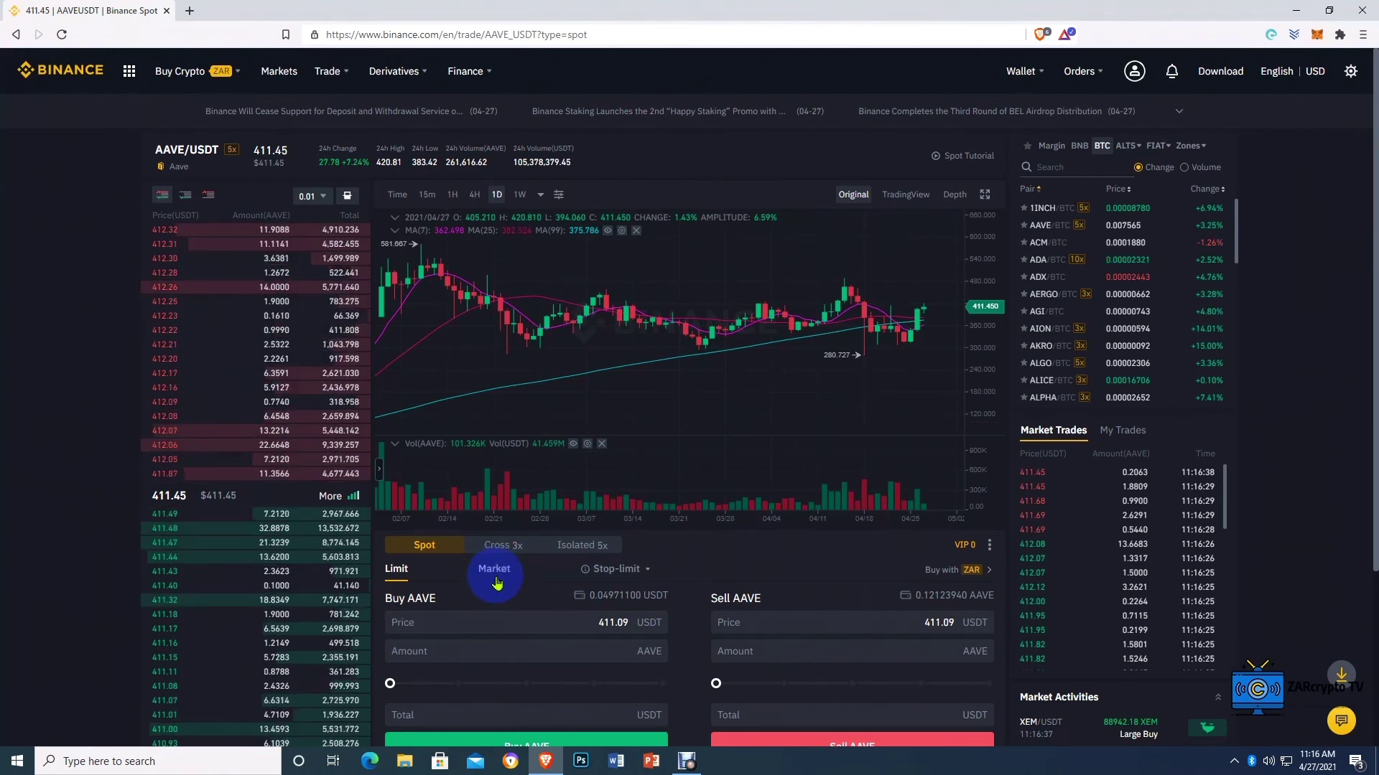
# - Sell the entire available AAVE balance, 0.1212 AAVE, for USDT with a market order
pyautogui.click(494, 574)
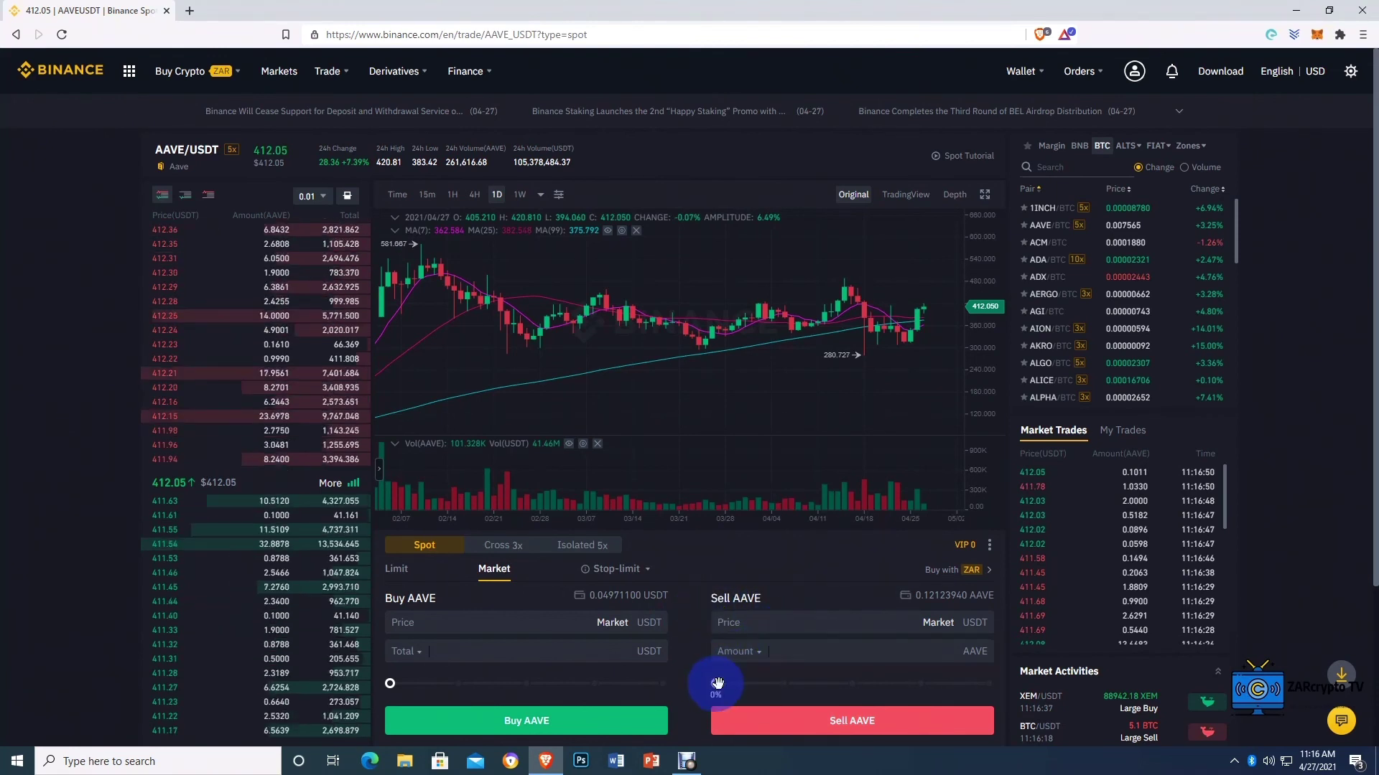
pyautogui.moveTo(718, 691); pyautogui.dragTo(994, 697)
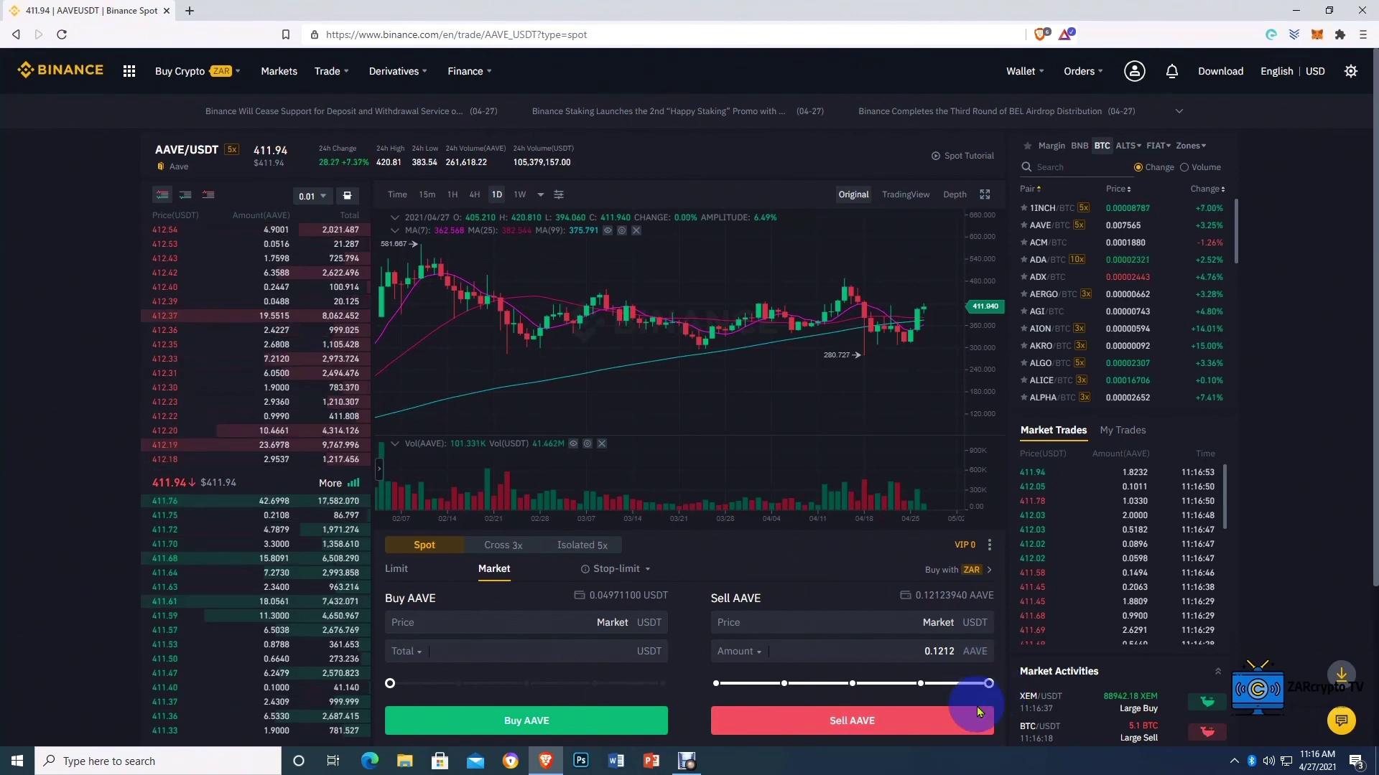
pyautogui.click(854, 659)
pyautogui.scroll(-1, 855, 660)
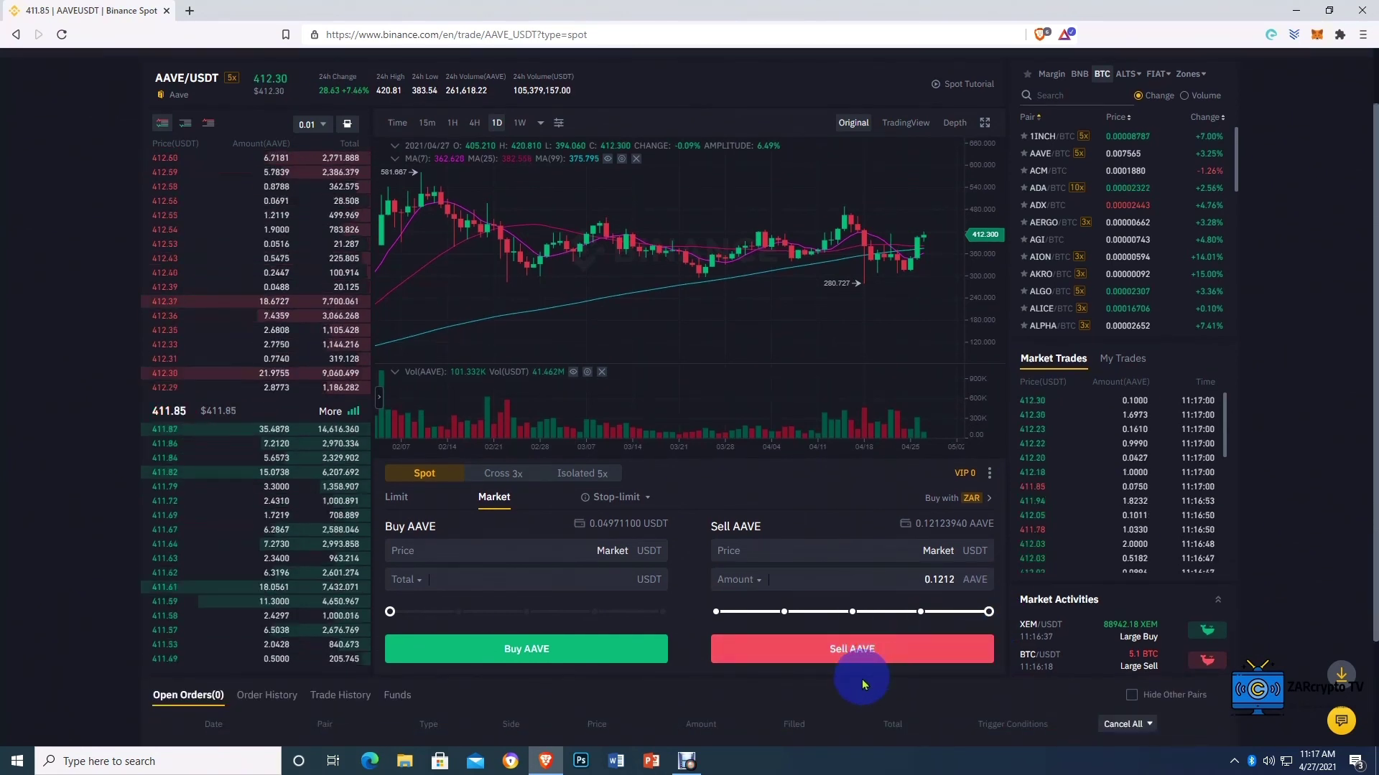
pyautogui.click(852, 650)
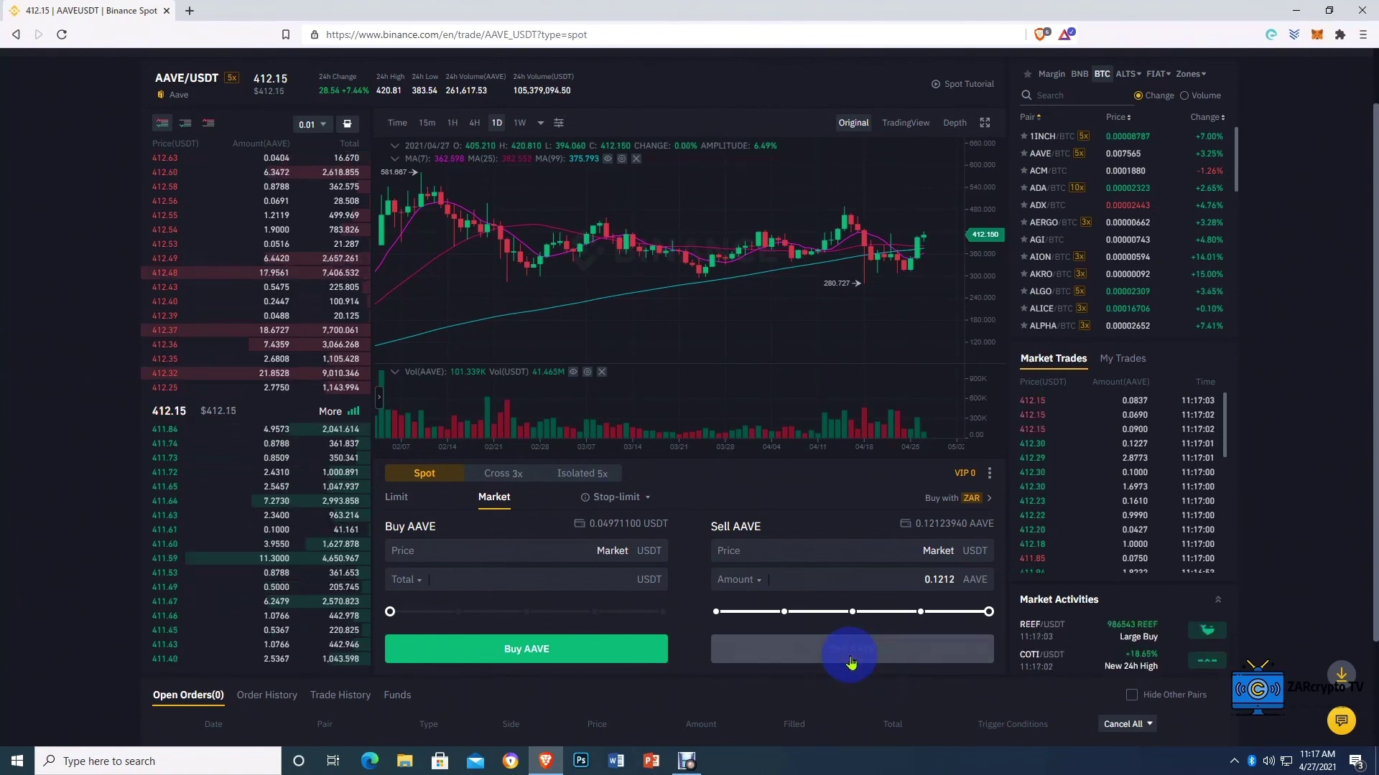
# - Open the Fiat and Spot wallet to review the coin balances
pyautogui.scroll(1, 852, 657)
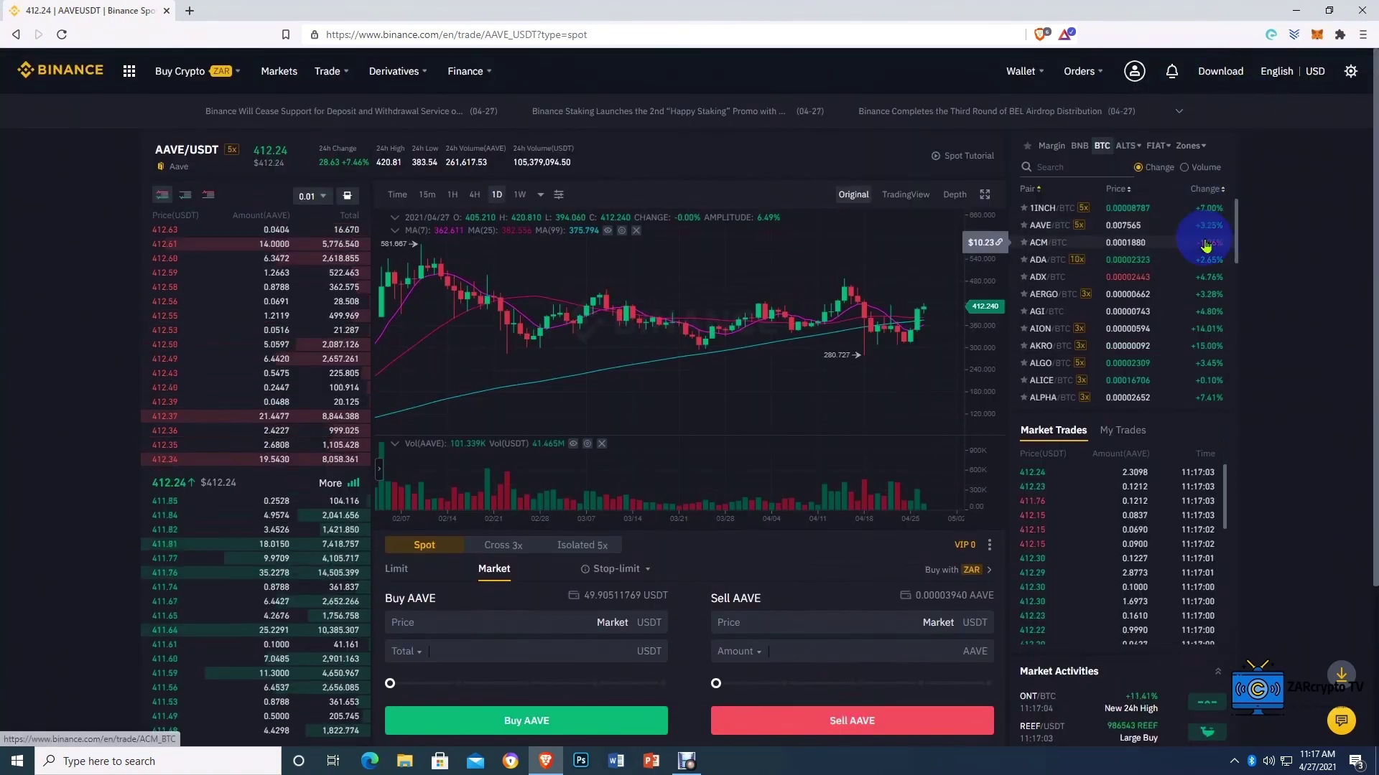
pyautogui.moveTo(1040, 84)
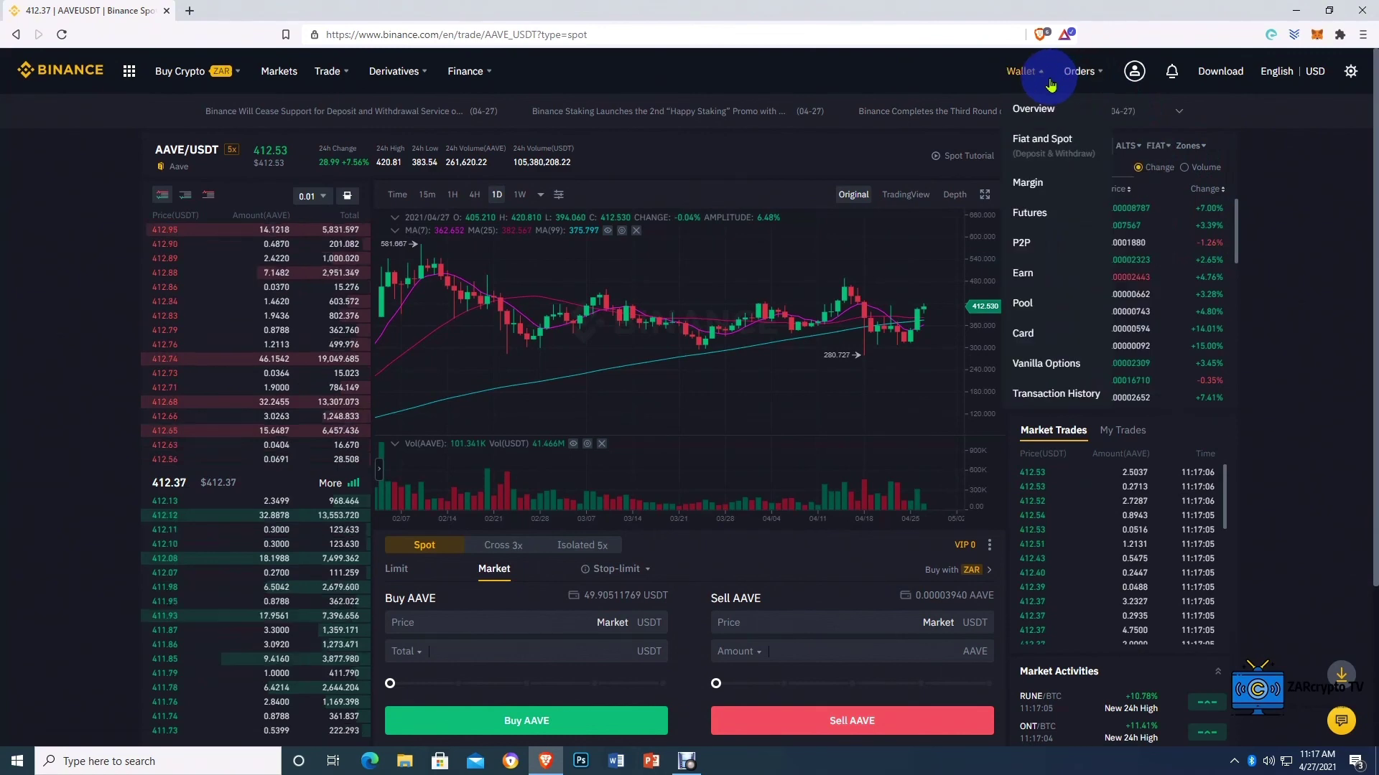
pyautogui.click(1038, 150)
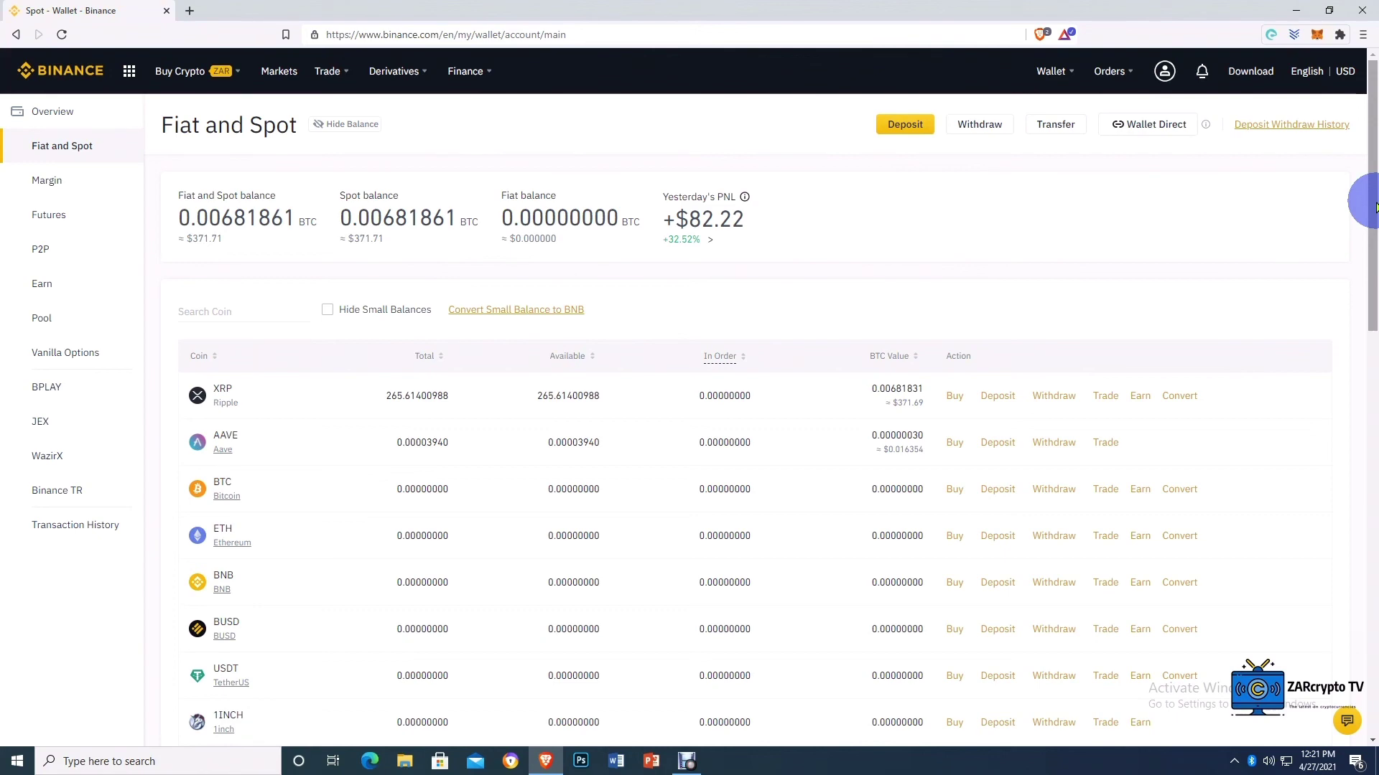
pyautogui.moveTo(1375, 206); pyautogui.dragTo(1375, 172)
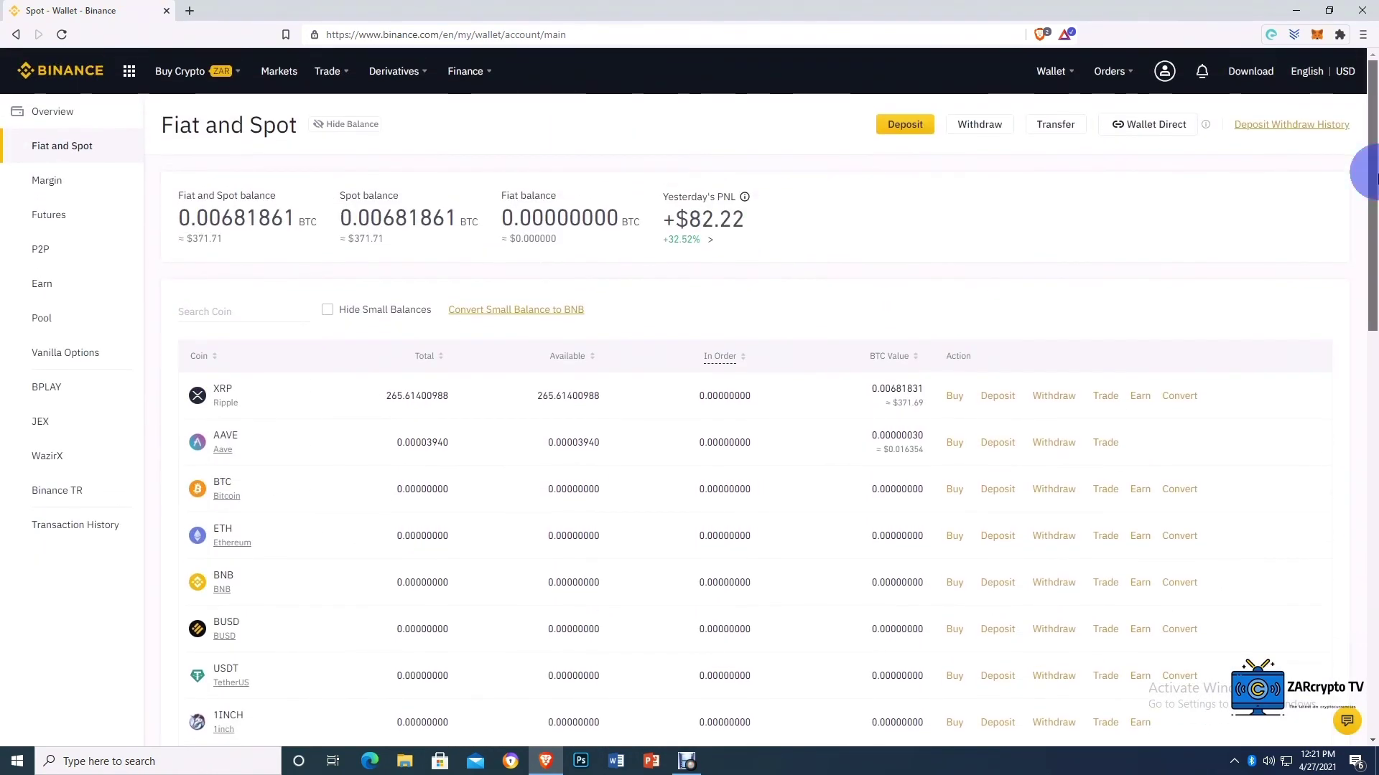